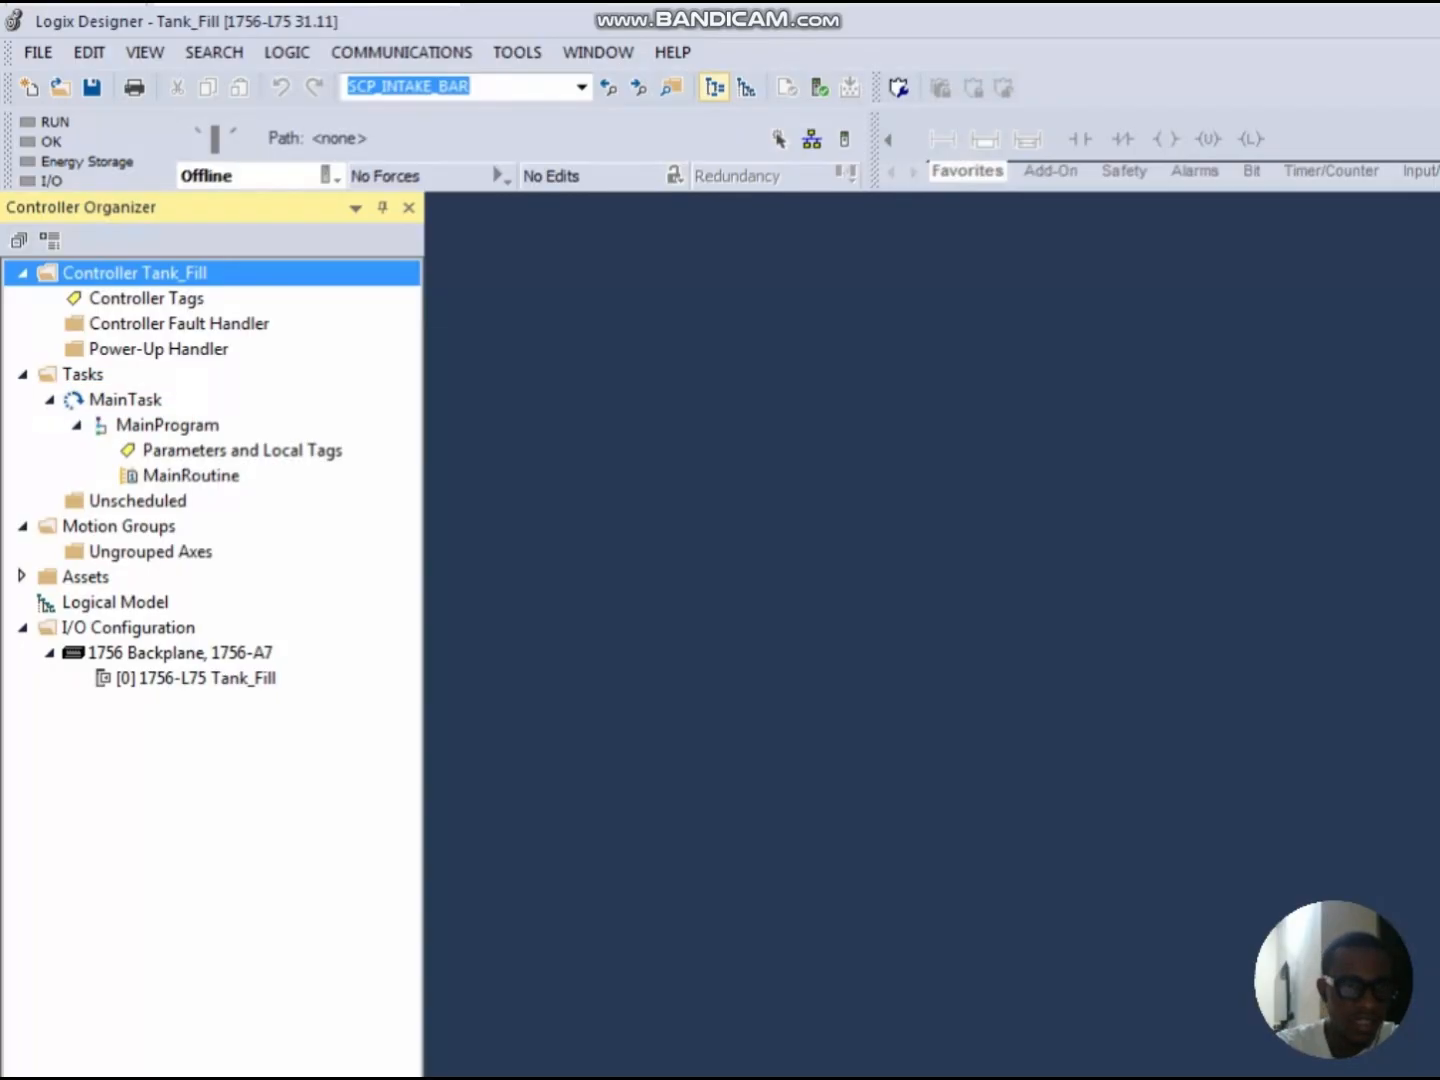
# Step: Open the properties of MainTask and rename the task Tank_Control_Task
pyautogui.rightClick(131, 399)
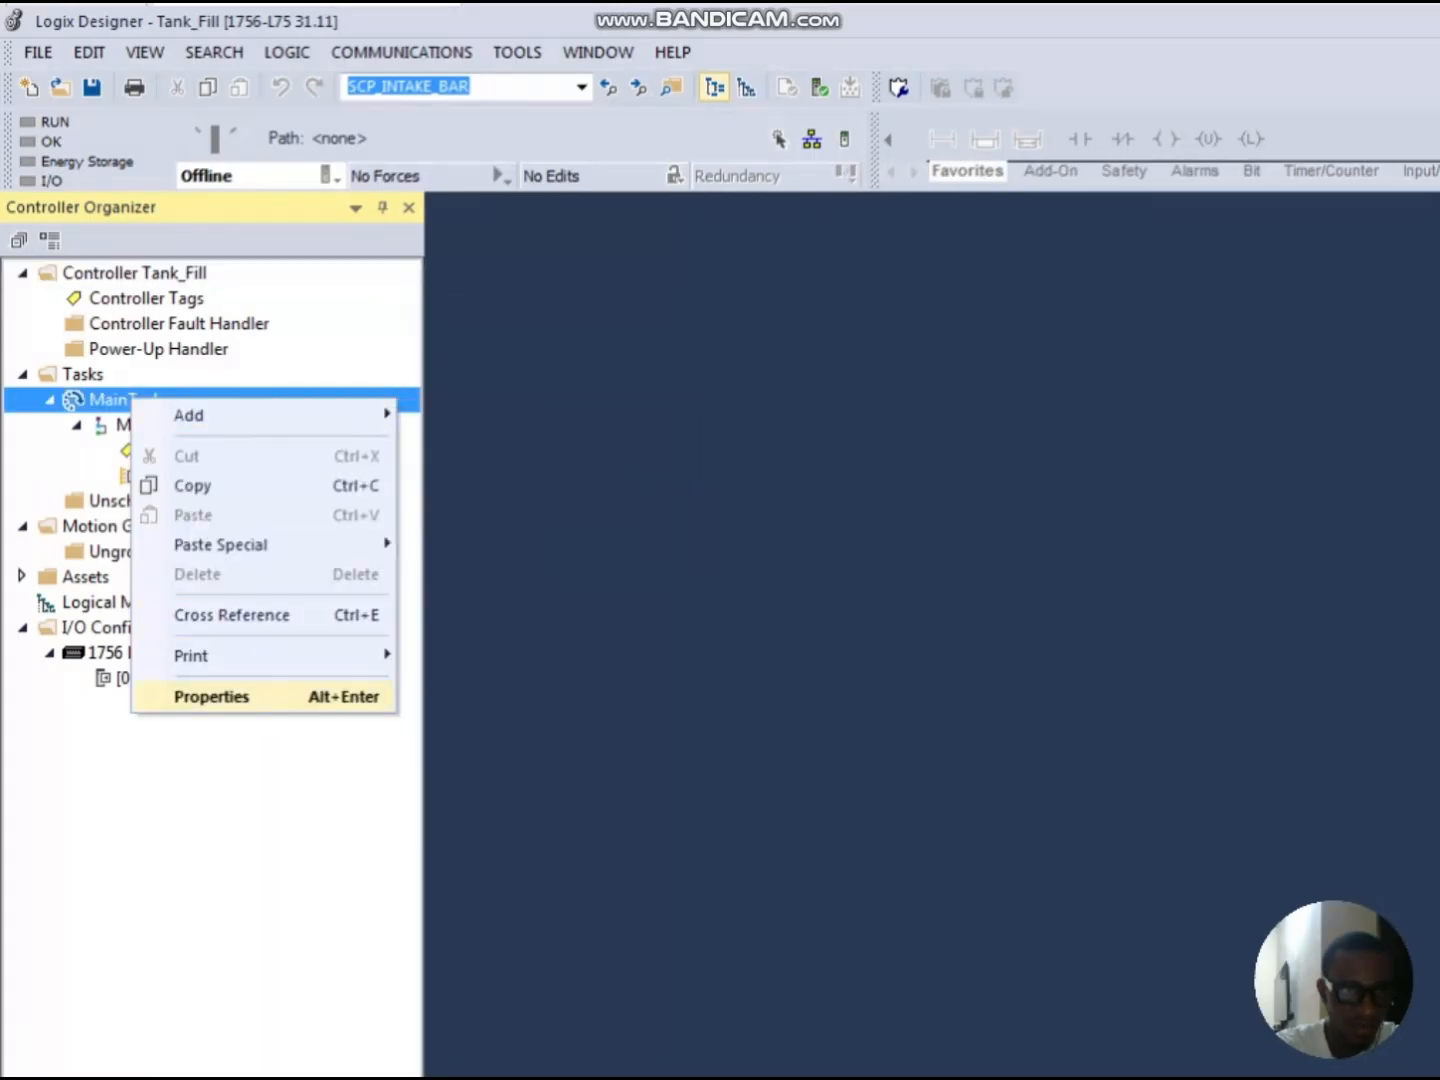
pyautogui.click(212, 697)
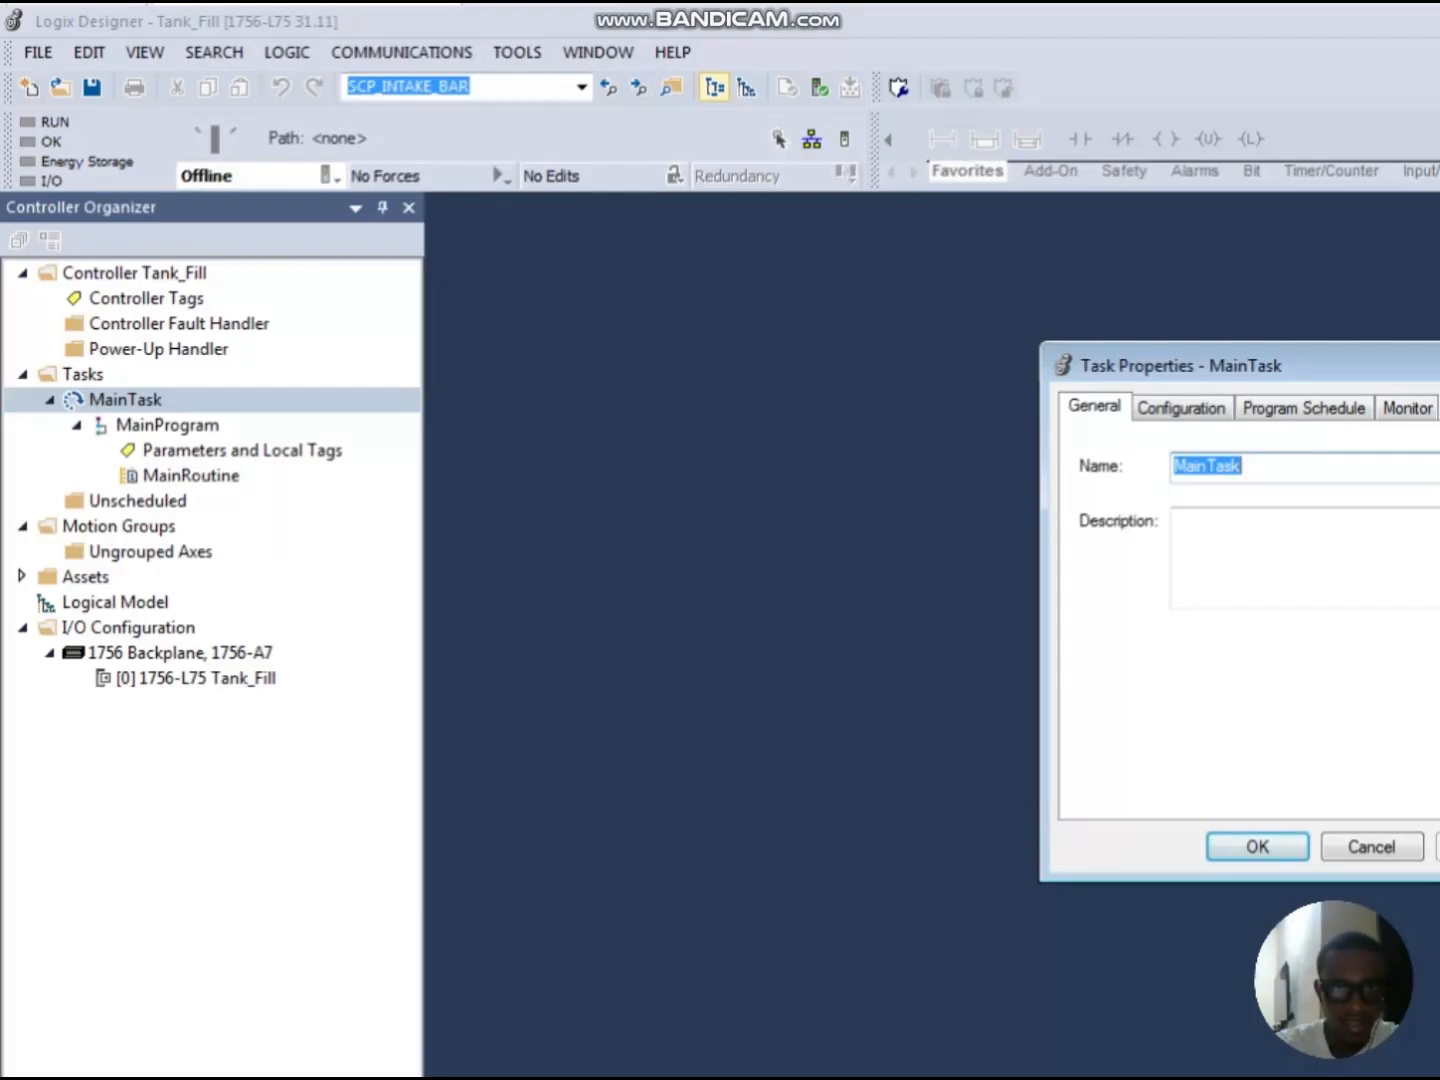
pyautogui.moveTo(1240, 366); pyautogui.dragTo(871, 329)
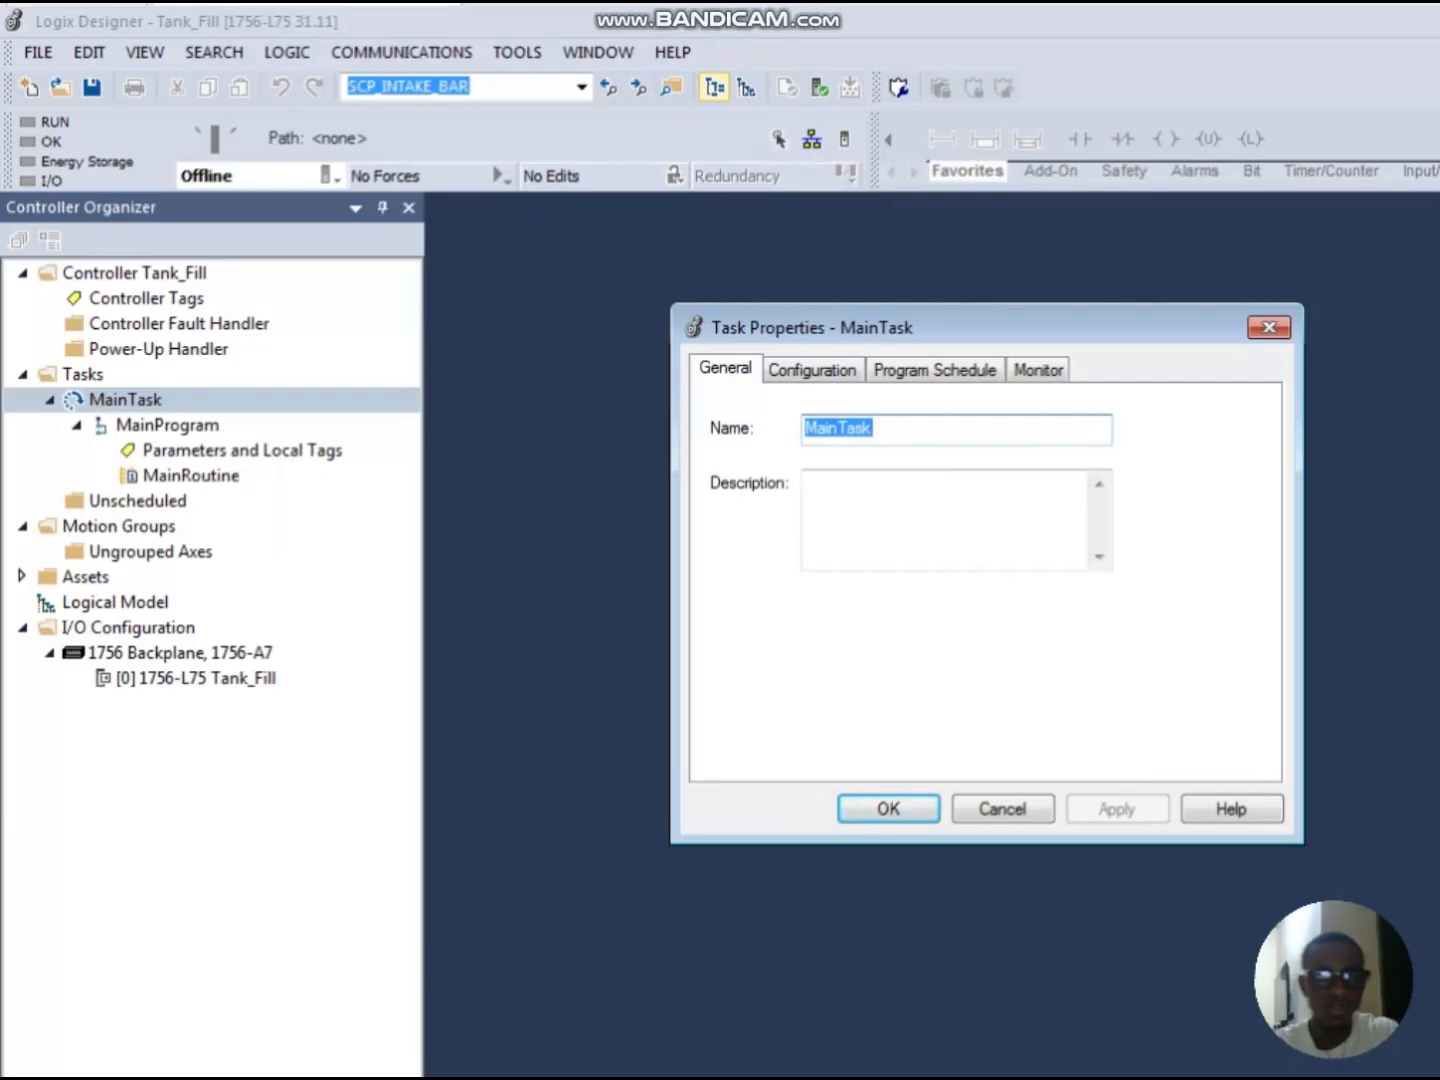
pyautogui.write('Tan')
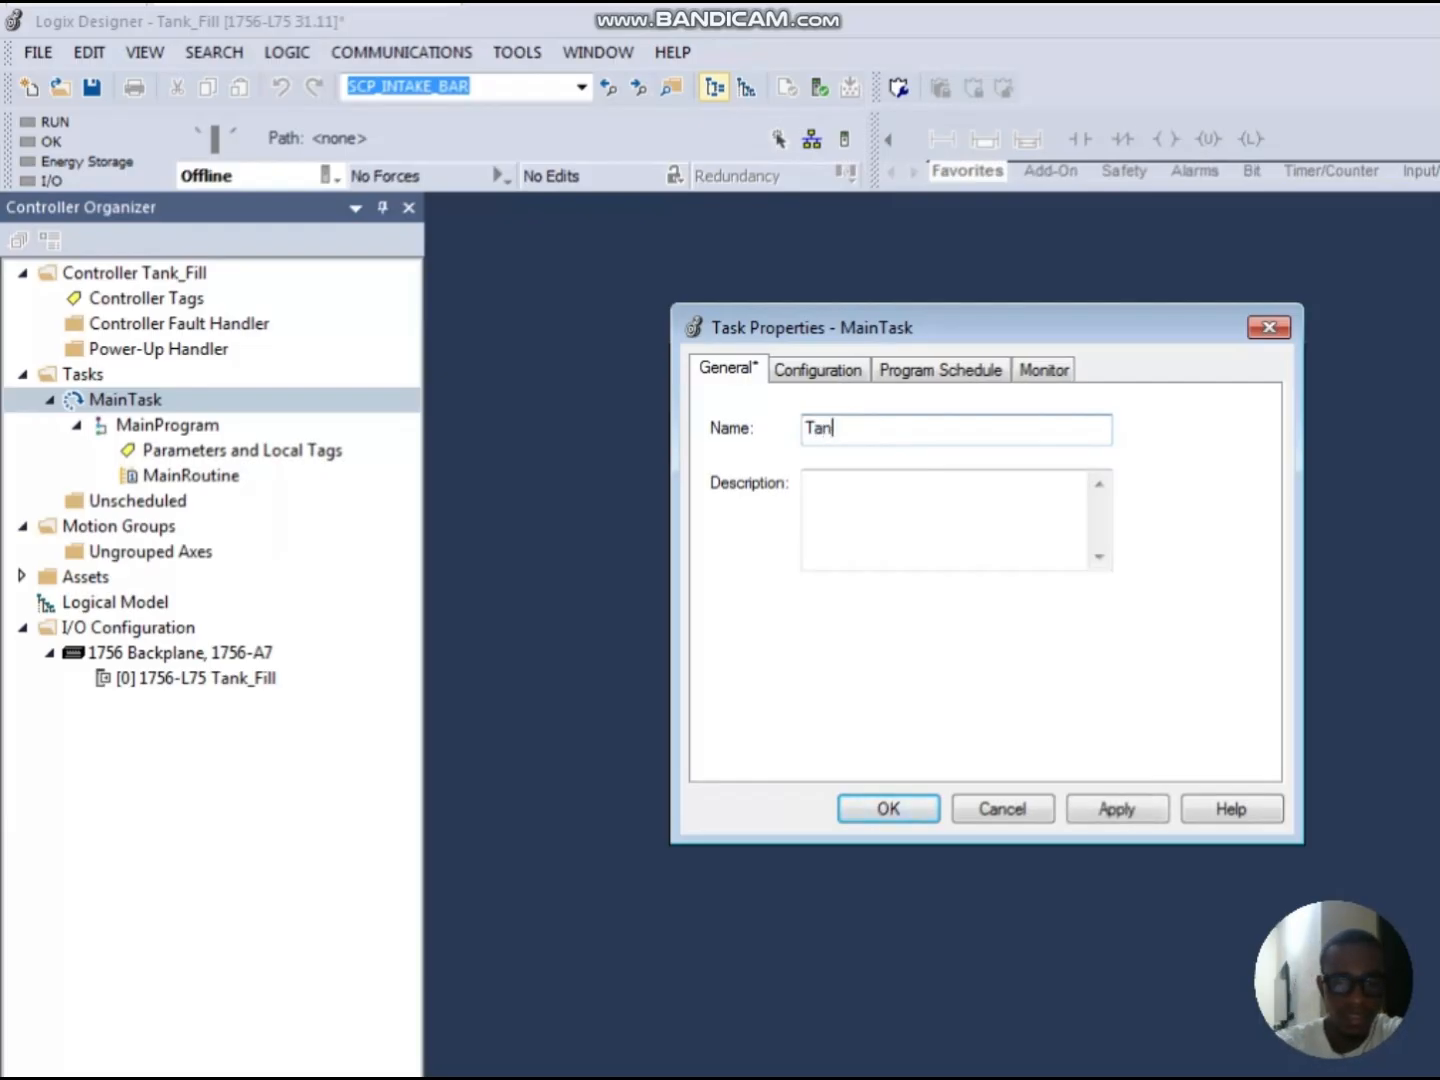
pyautogui.write('kCon')
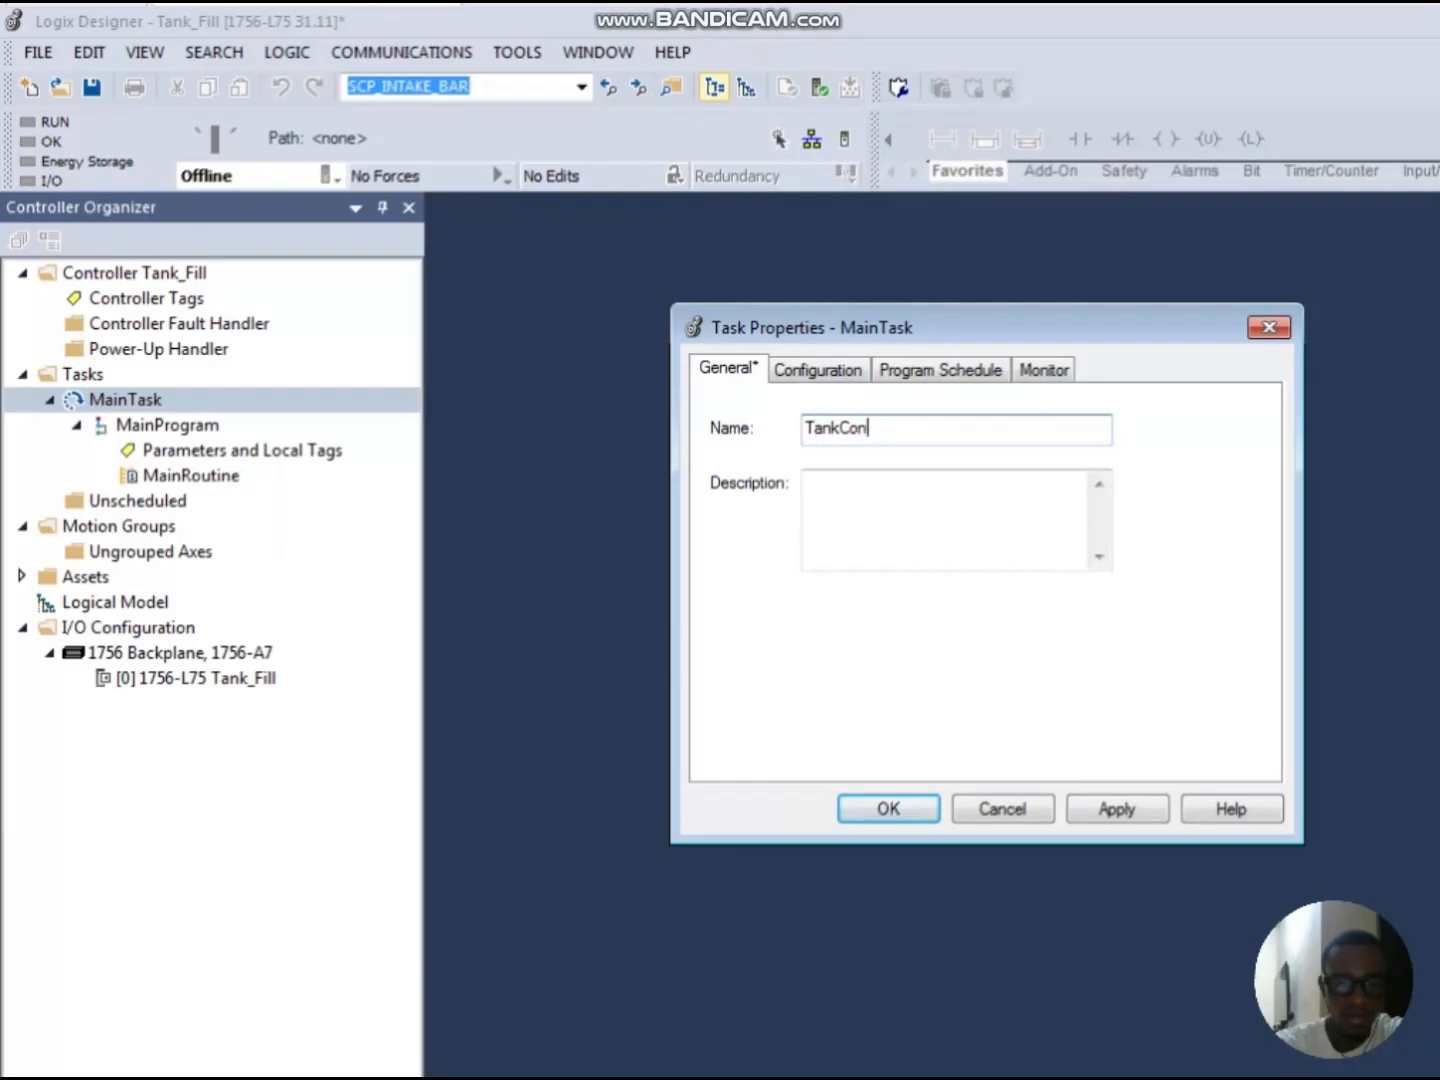
pyautogui.write('trolTask')
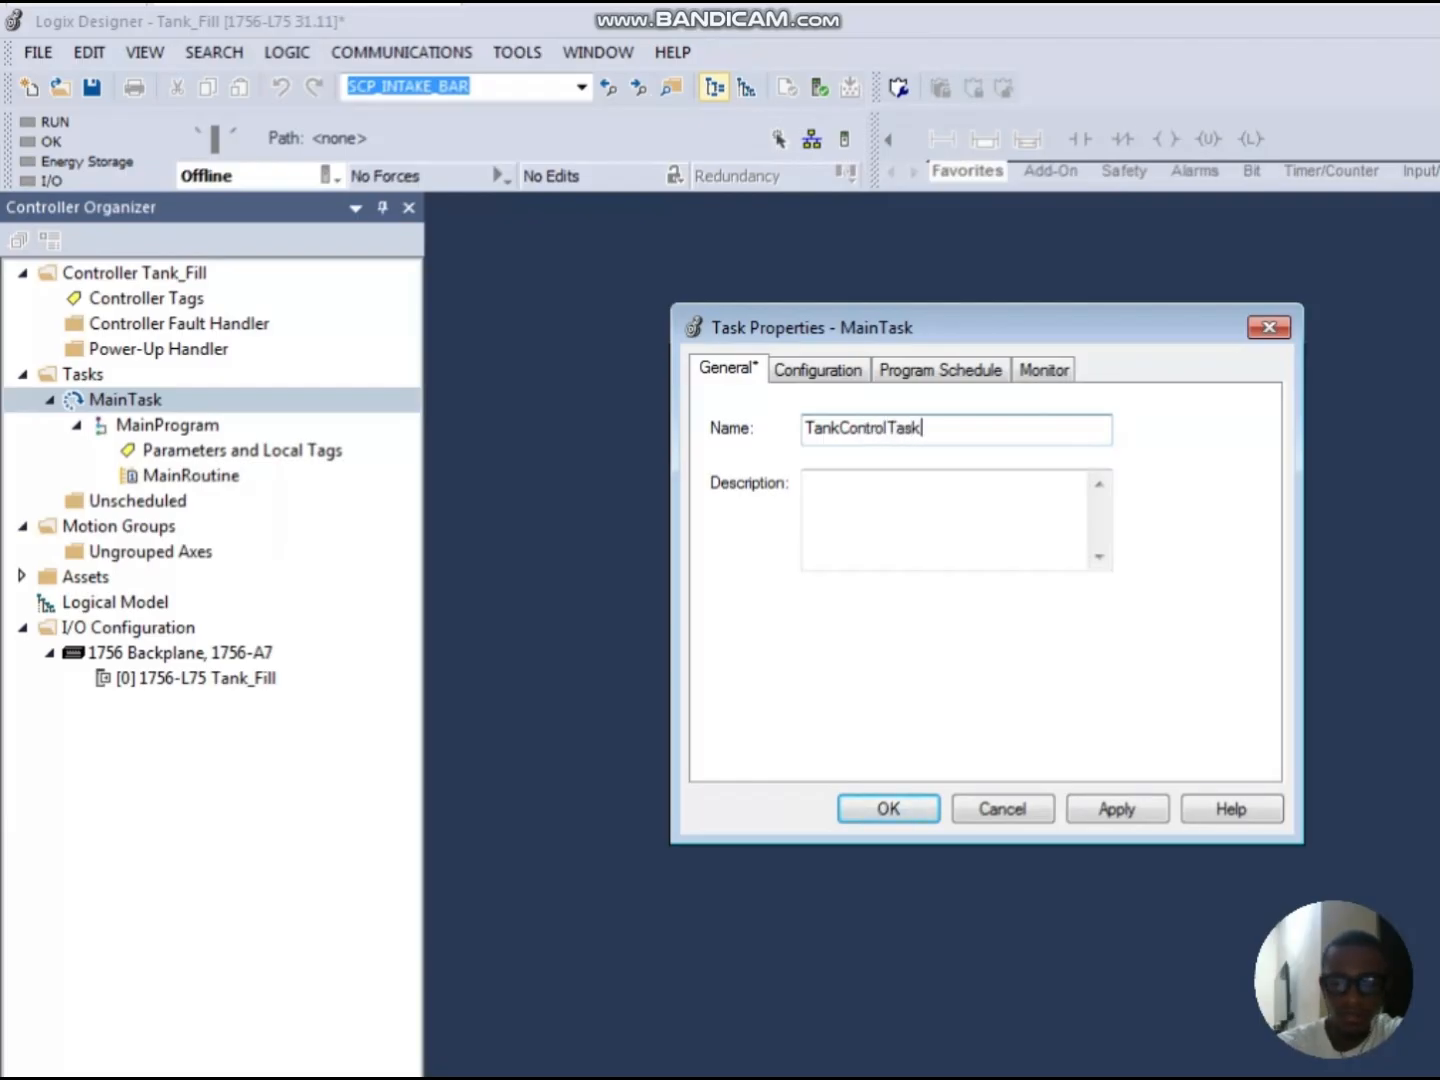
pyautogui.press('Left')
pyautogui.press('Left')
pyautogui.press('Left')
pyautogui.press('Left')
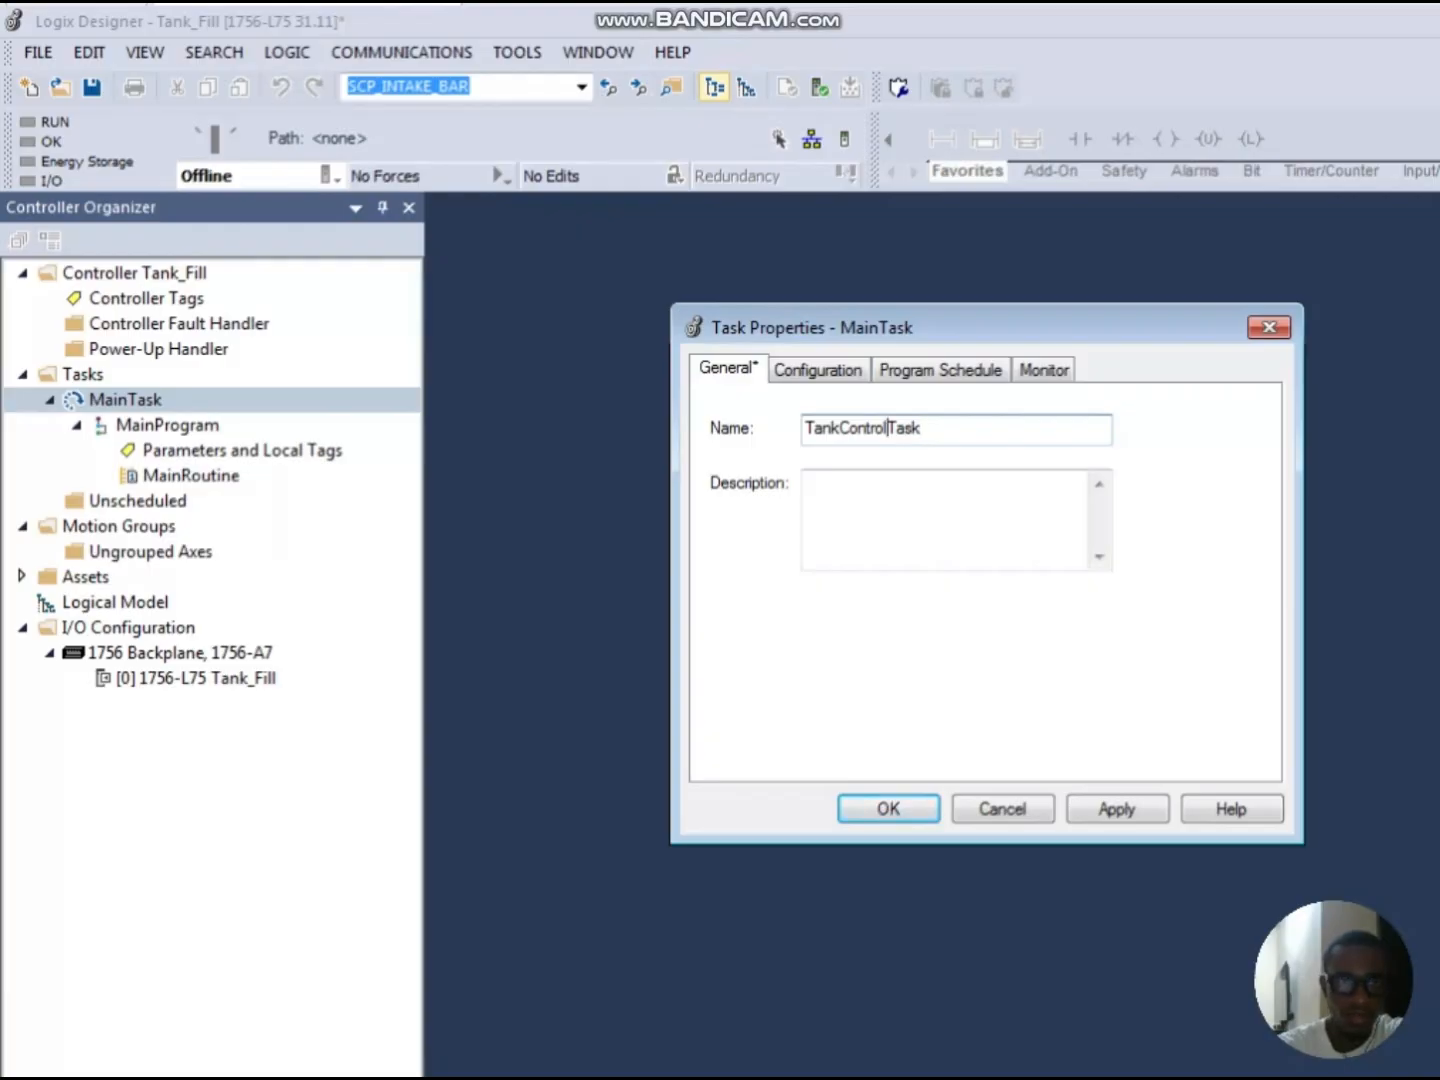
pyautogui.write('_')
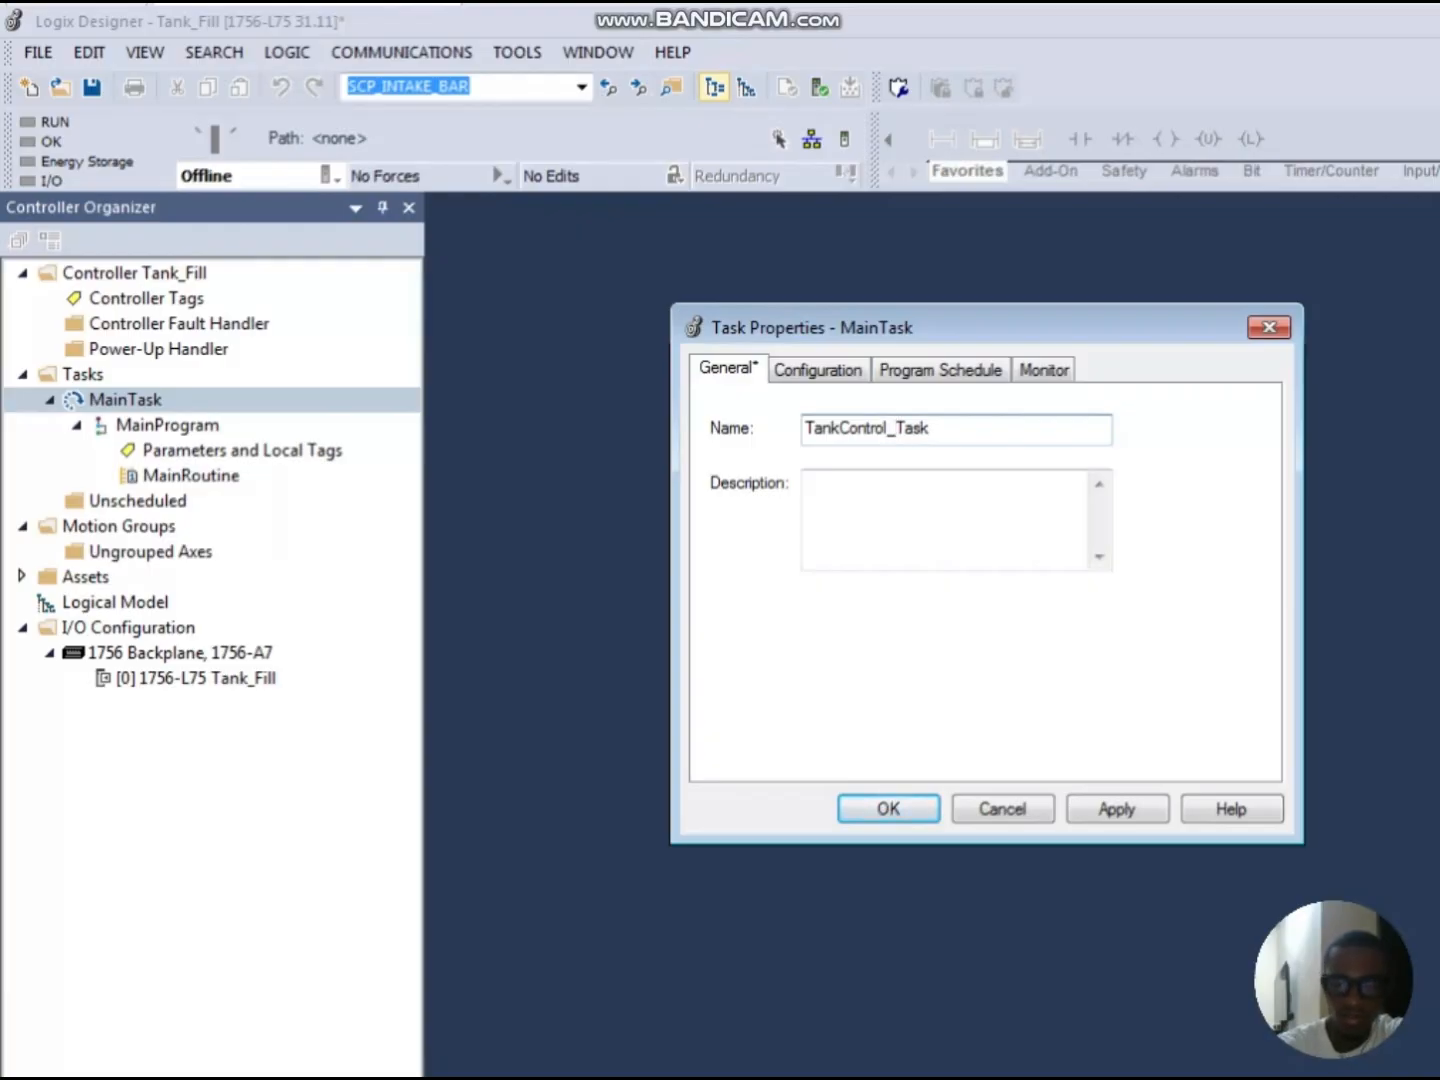
pyautogui.press('Left')
pyautogui.press('Left')
pyautogui.press('Left')
pyautogui.press('Left')
pyautogui.press('Left')
pyautogui.press('Left')
pyautogui.press('Left')
pyautogui.press('Left')
pyautogui.write('_')
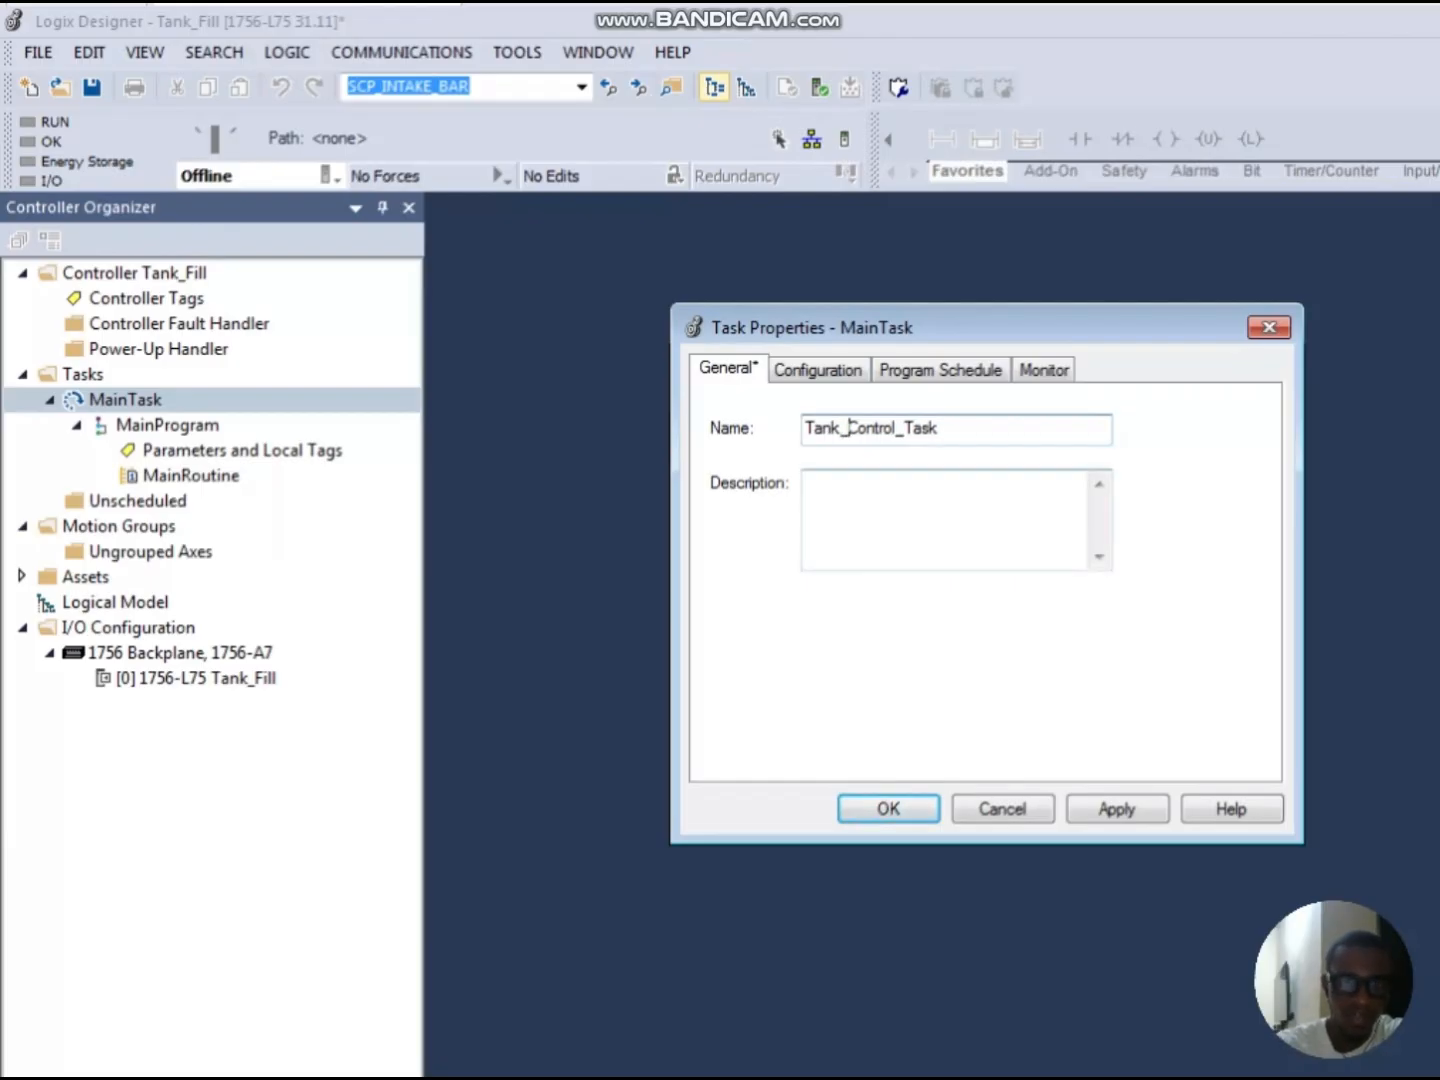
# Step: Enter "tank control task" as the description of Tank_Control_Task
pyautogui.press('Tab')
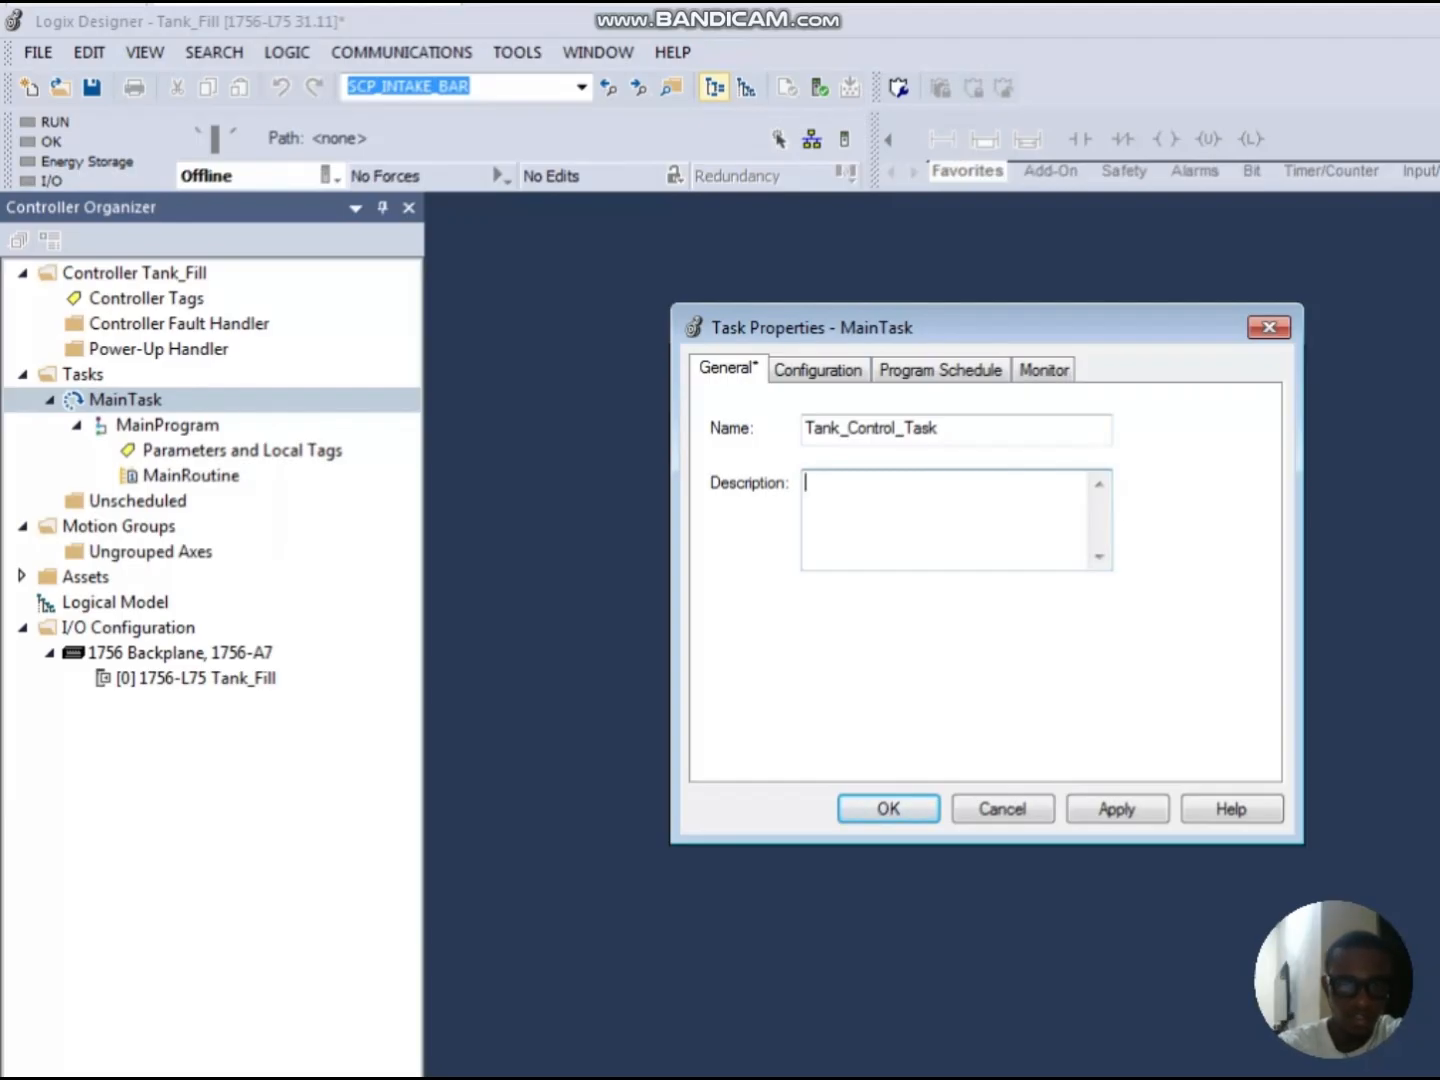
pyautogui.write('tank contro')
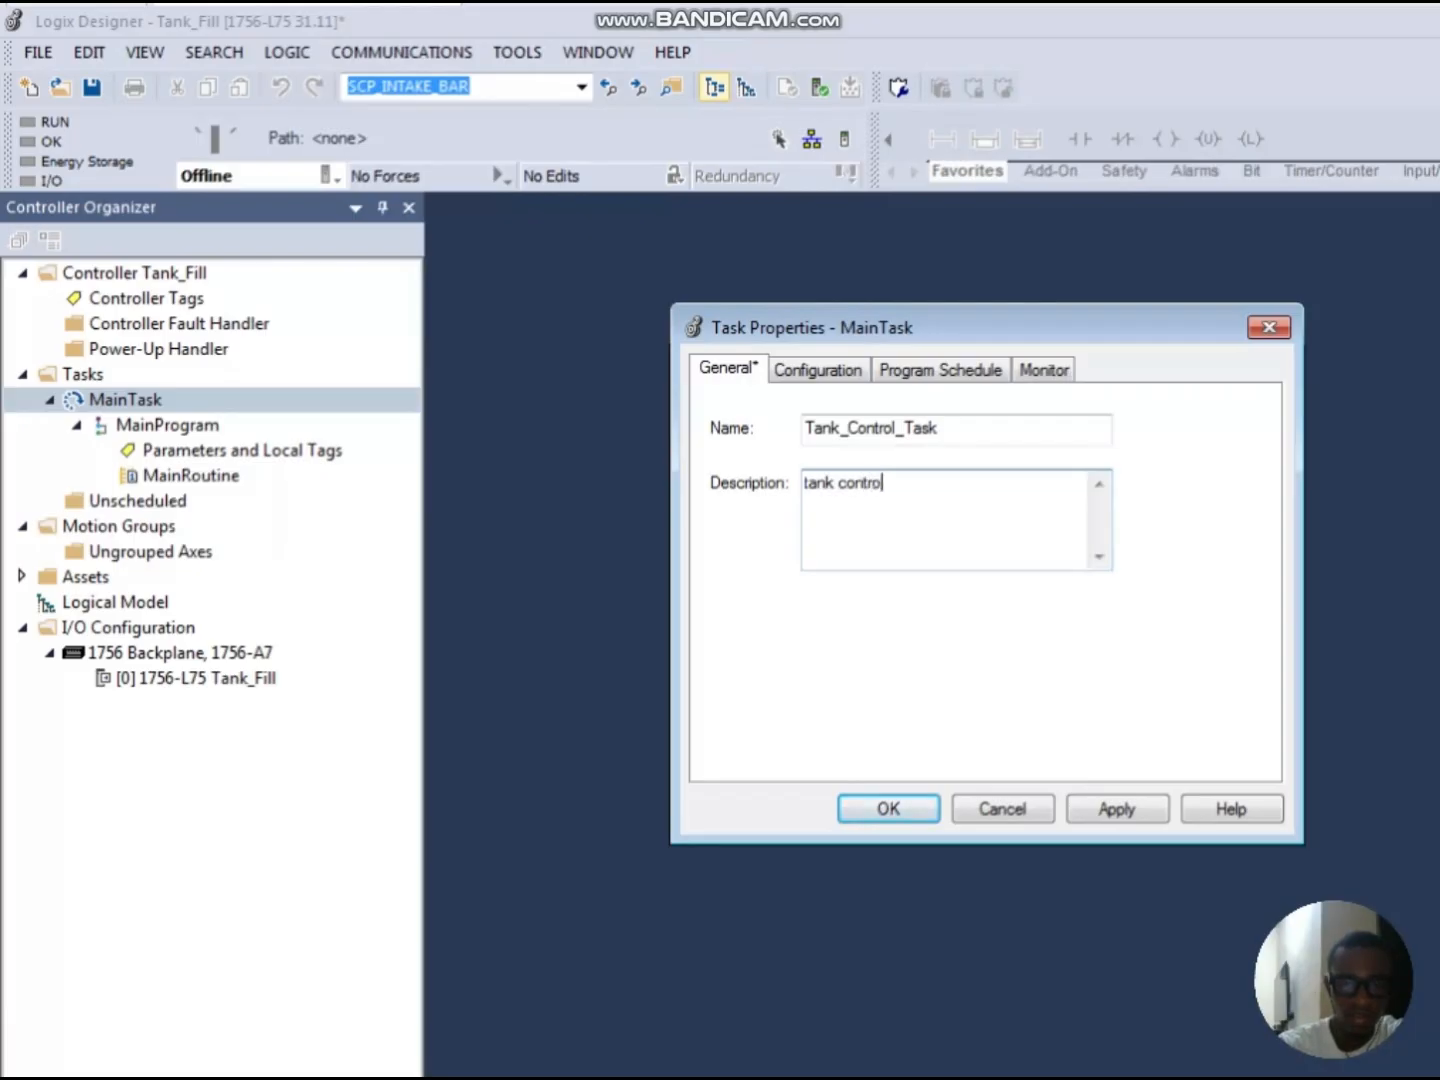
pyautogui.write('l task')
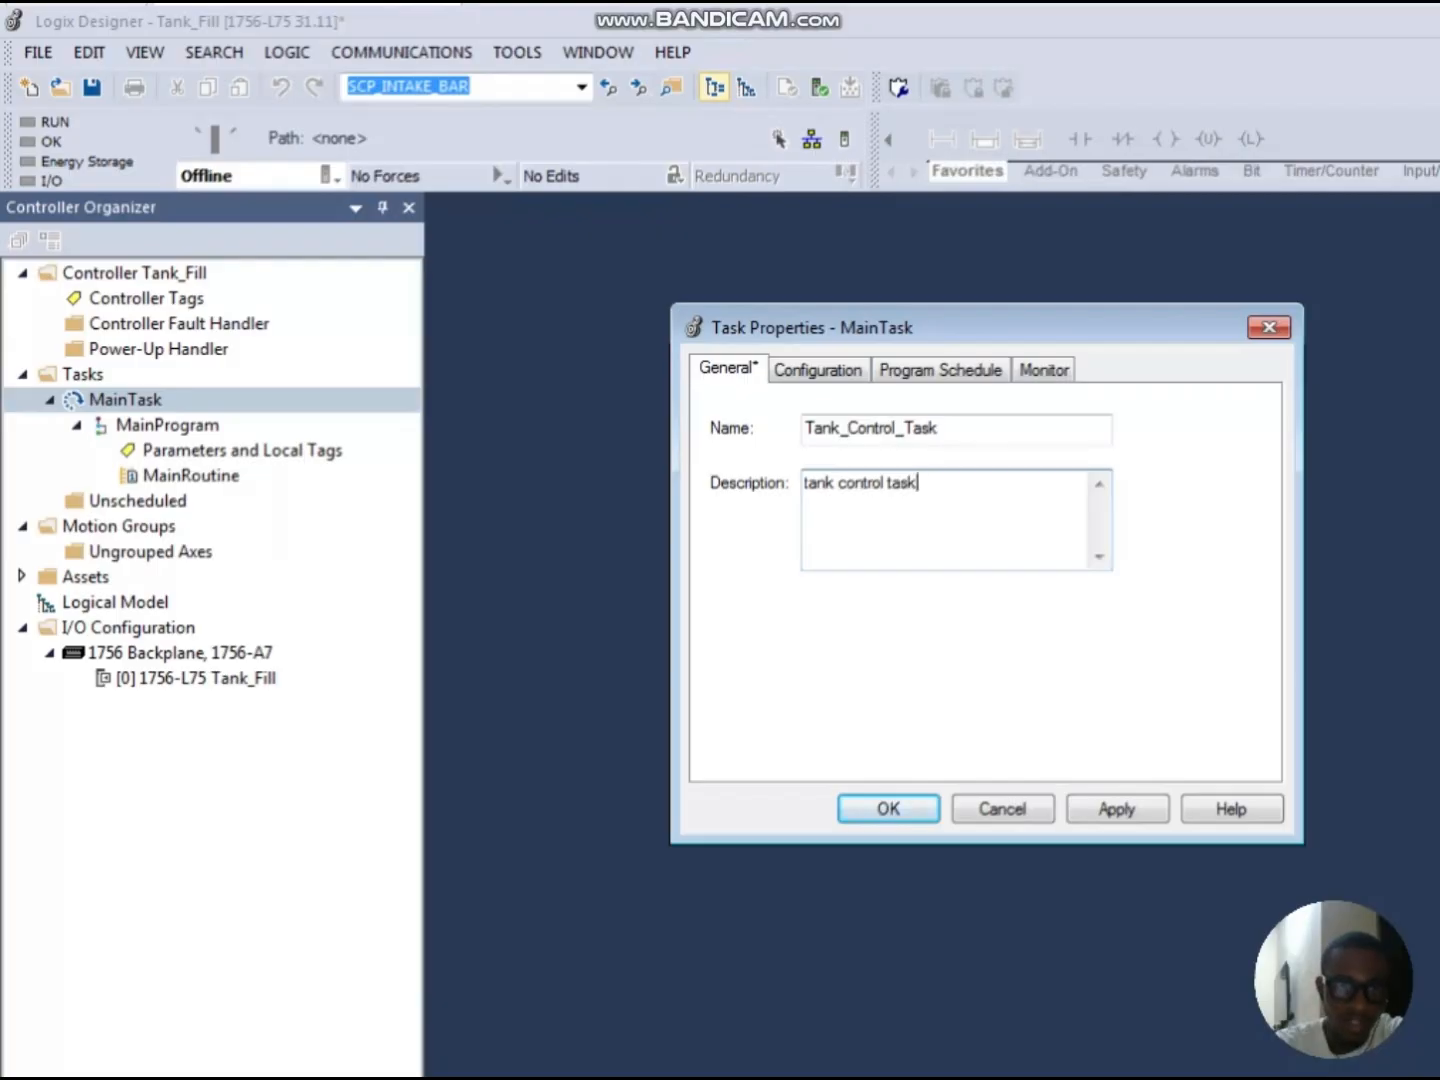
# Step: Choose Continuous as the task's configuration type, and apply and close its properties
pyautogui.click(818, 370)
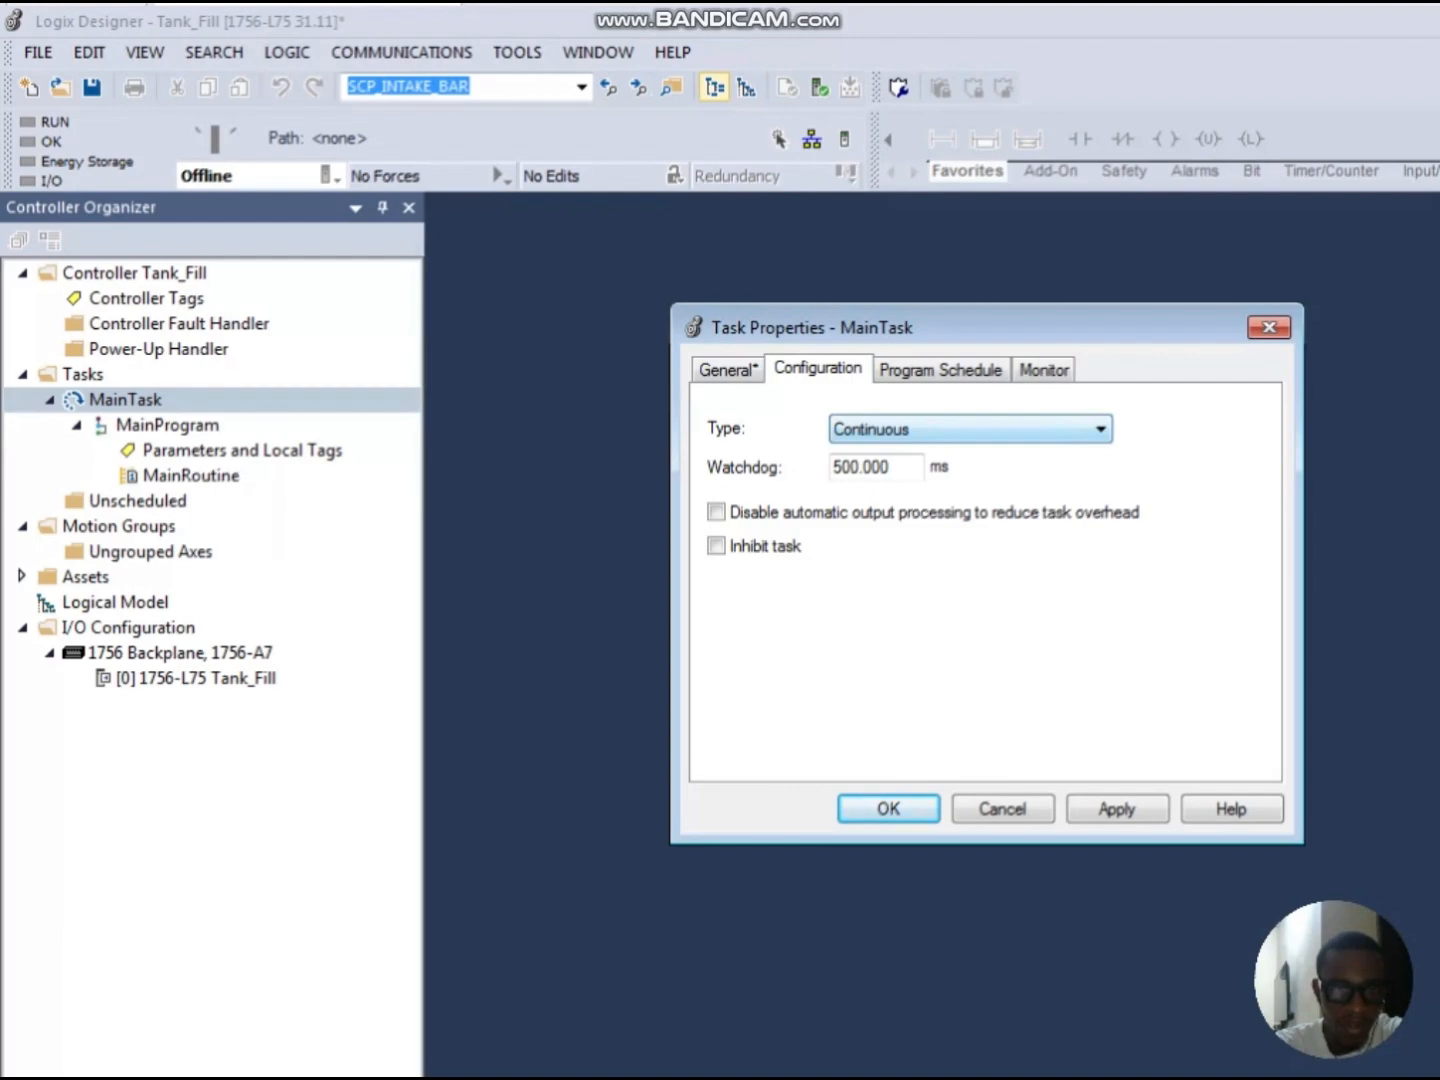
pyautogui.click(1101, 429)
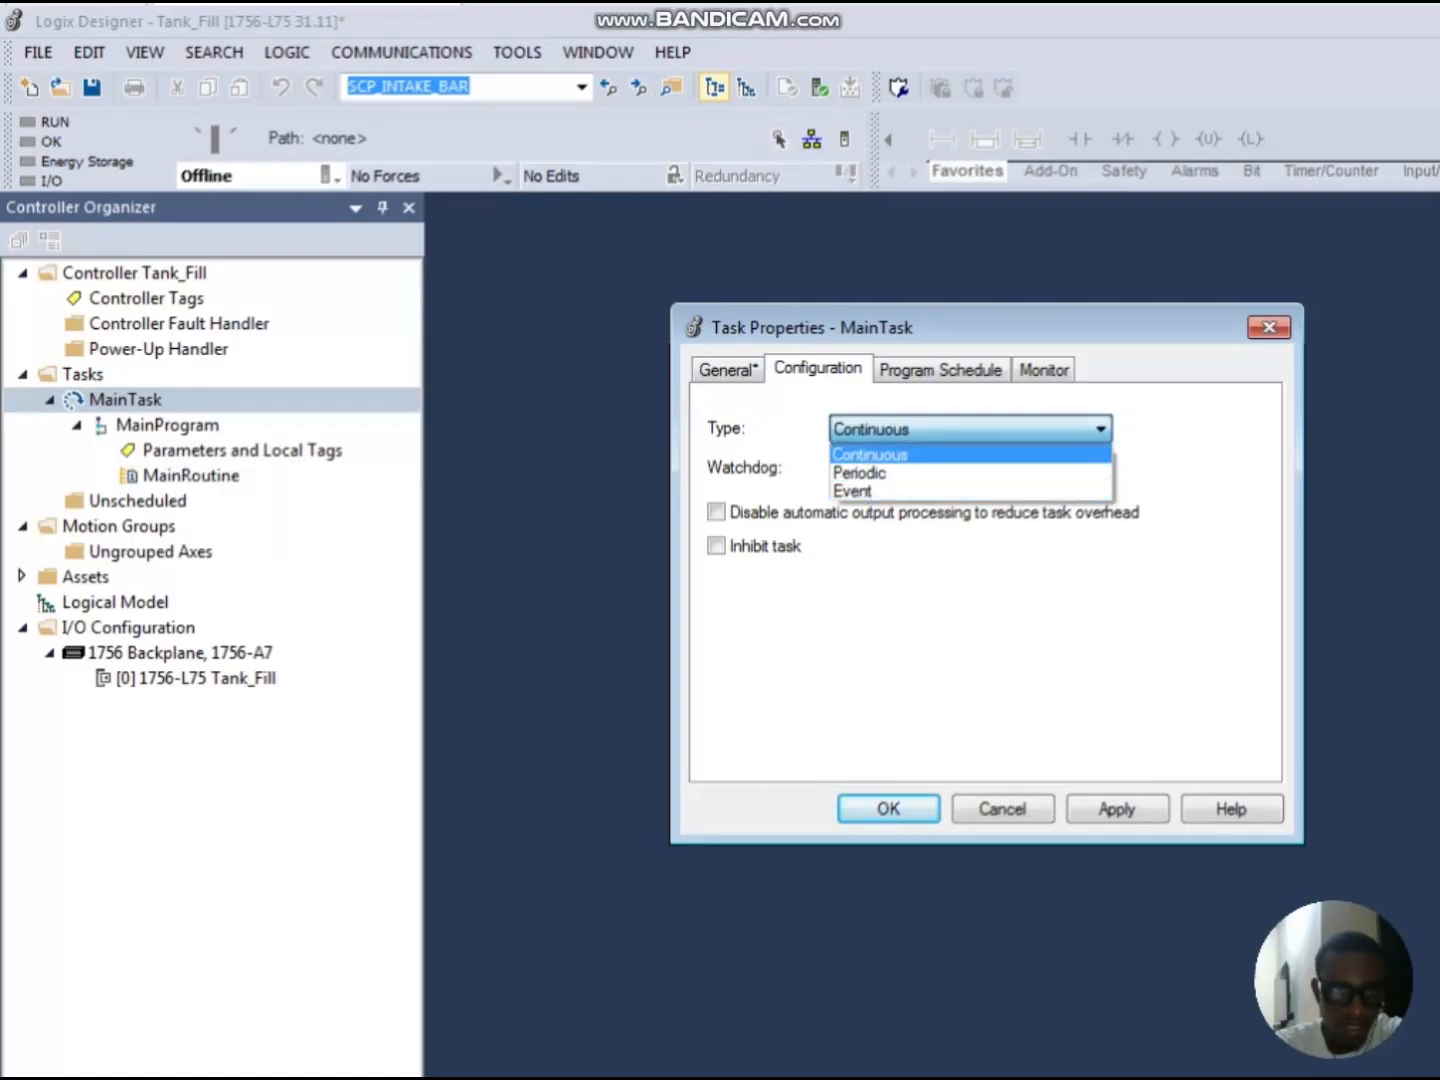
pyautogui.click(869, 454)
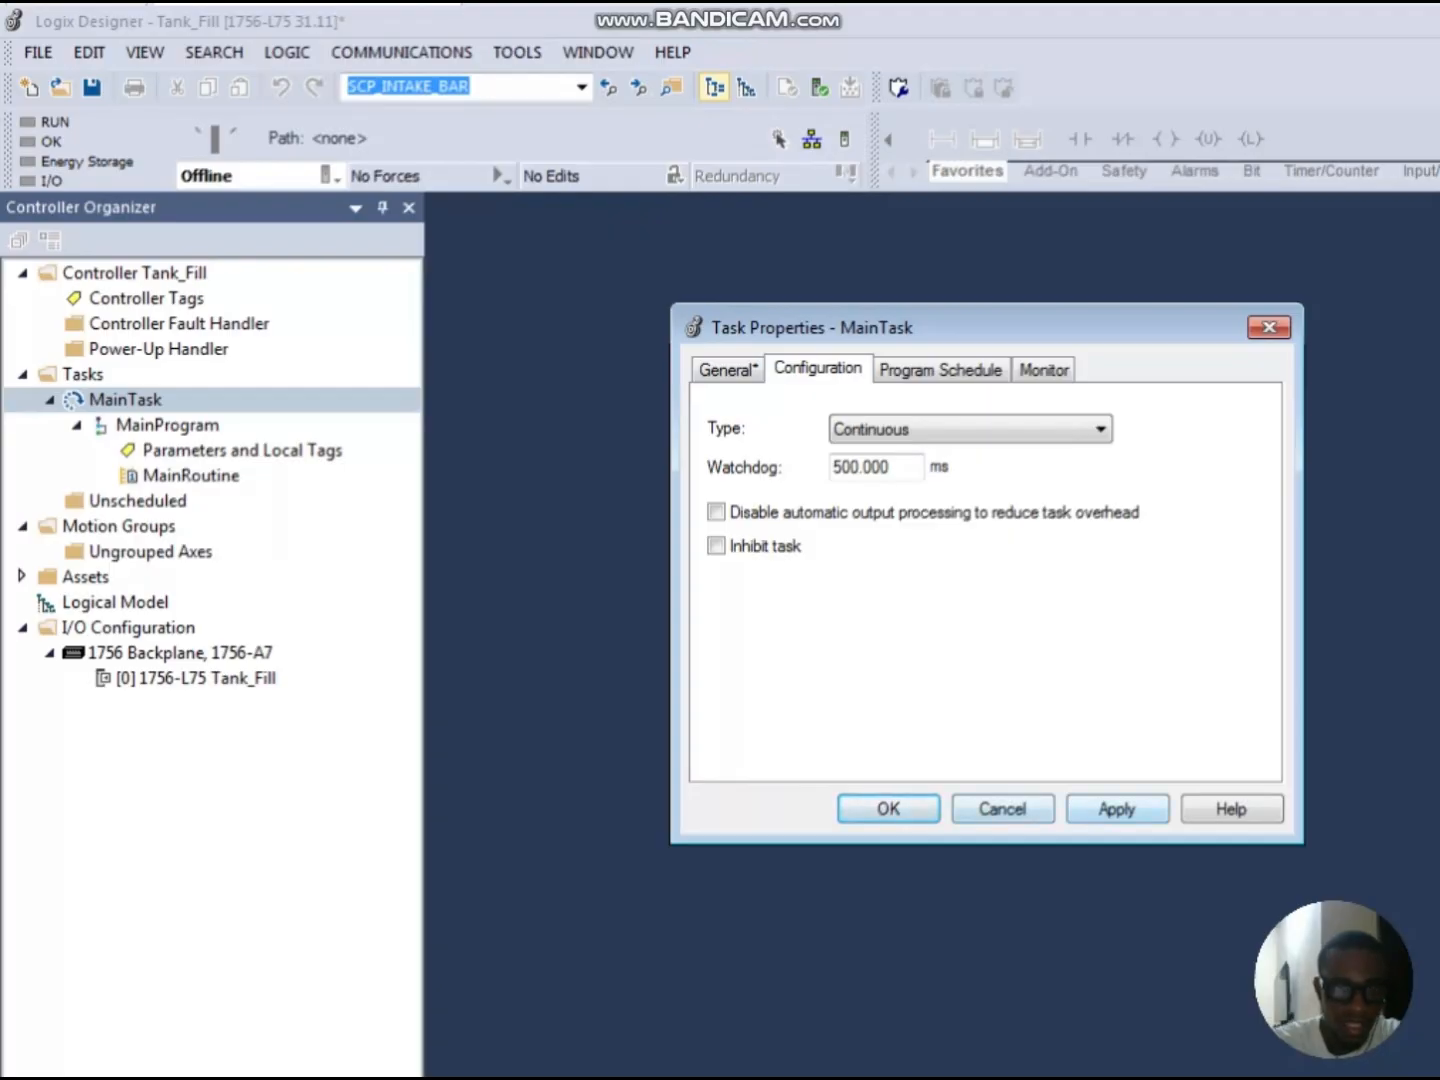
pyautogui.click(1117, 808)
pyautogui.press('Return')
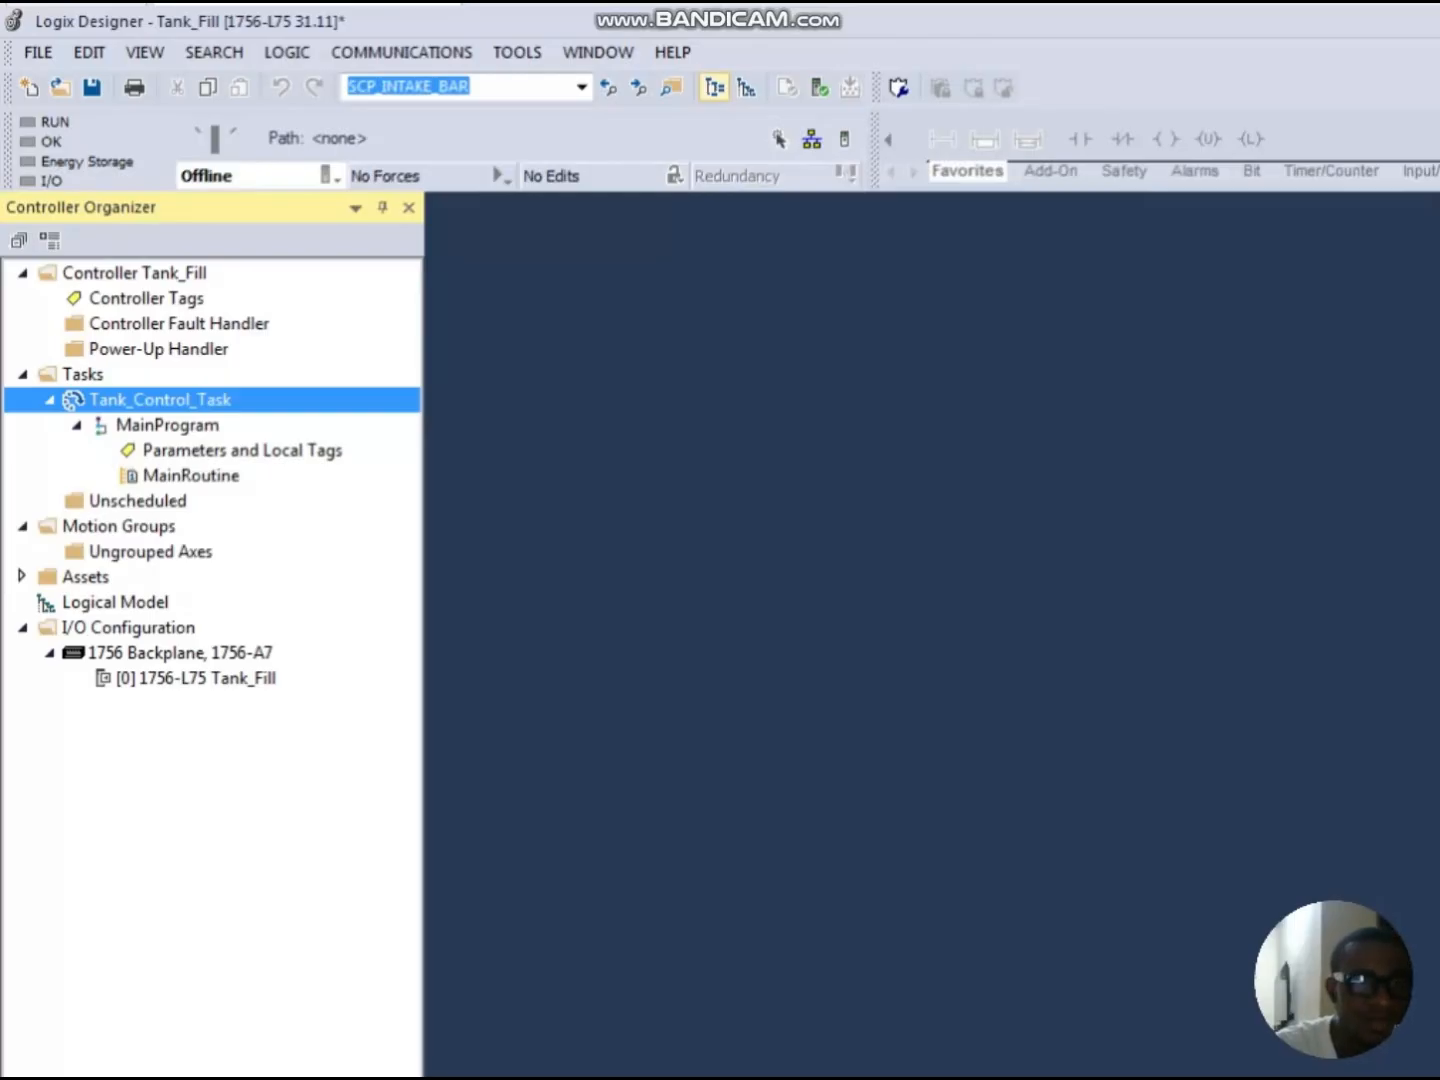
# Step: Begin a new task in the Tasks folder, naming it Tank_Fill and choosing Periodic as its type
pyautogui.click(84, 374)
pyautogui.rightClick(72, 373)
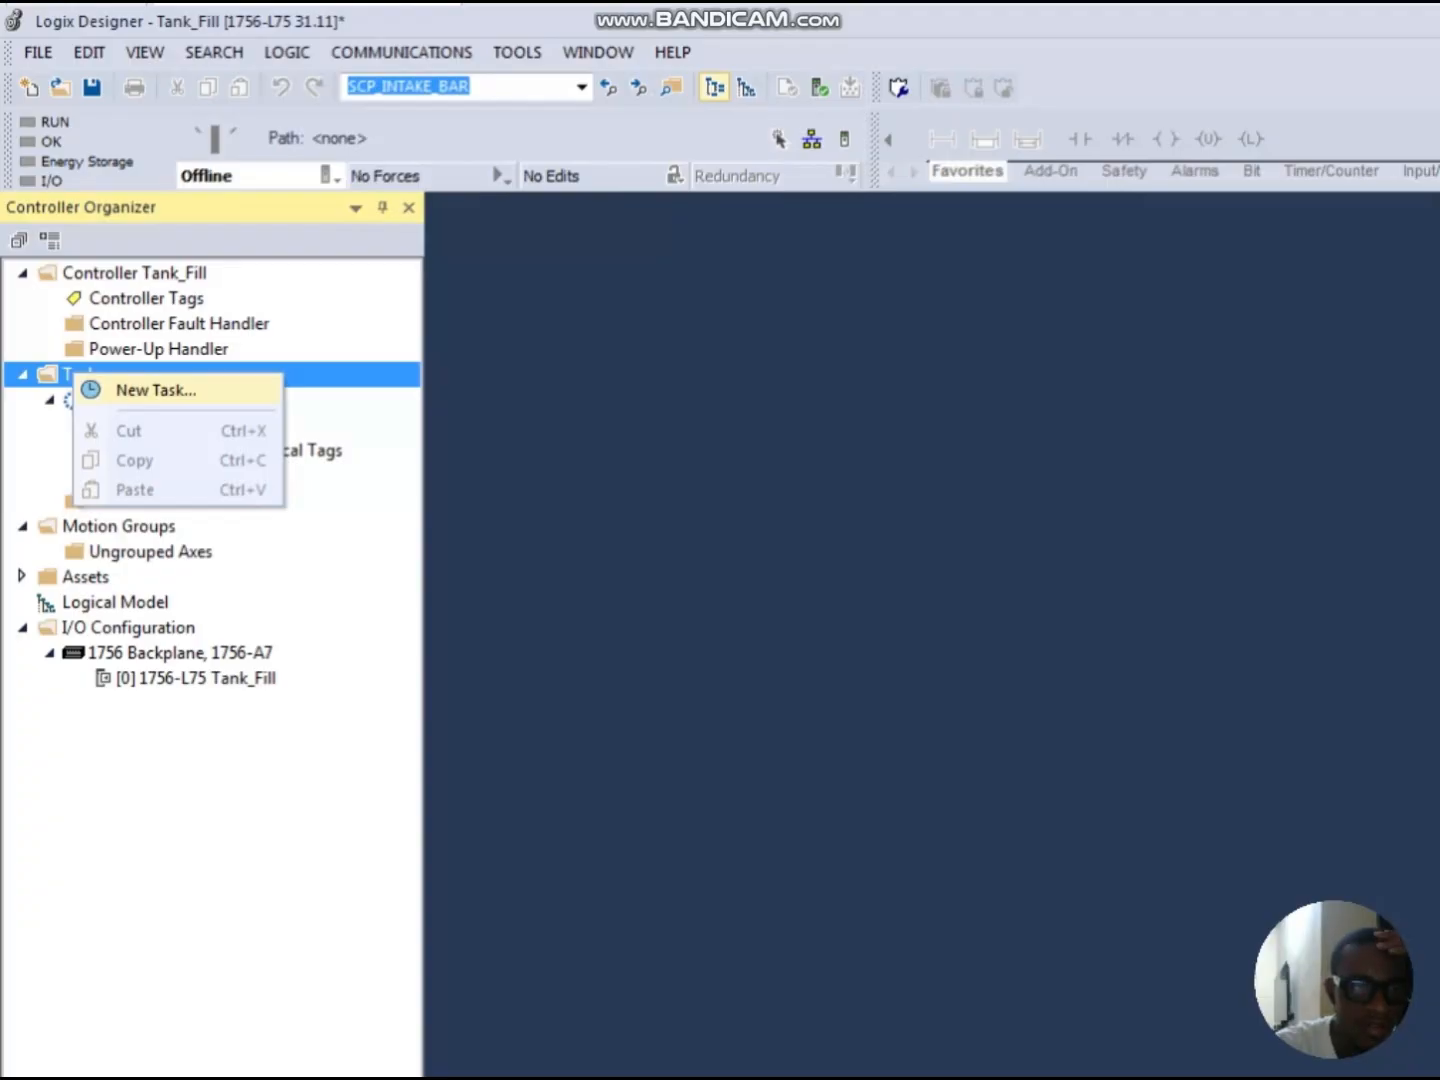
pyautogui.click(157, 391)
pyautogui.moveTo(1291, 376); pyautogui.dragTo(856, 335)
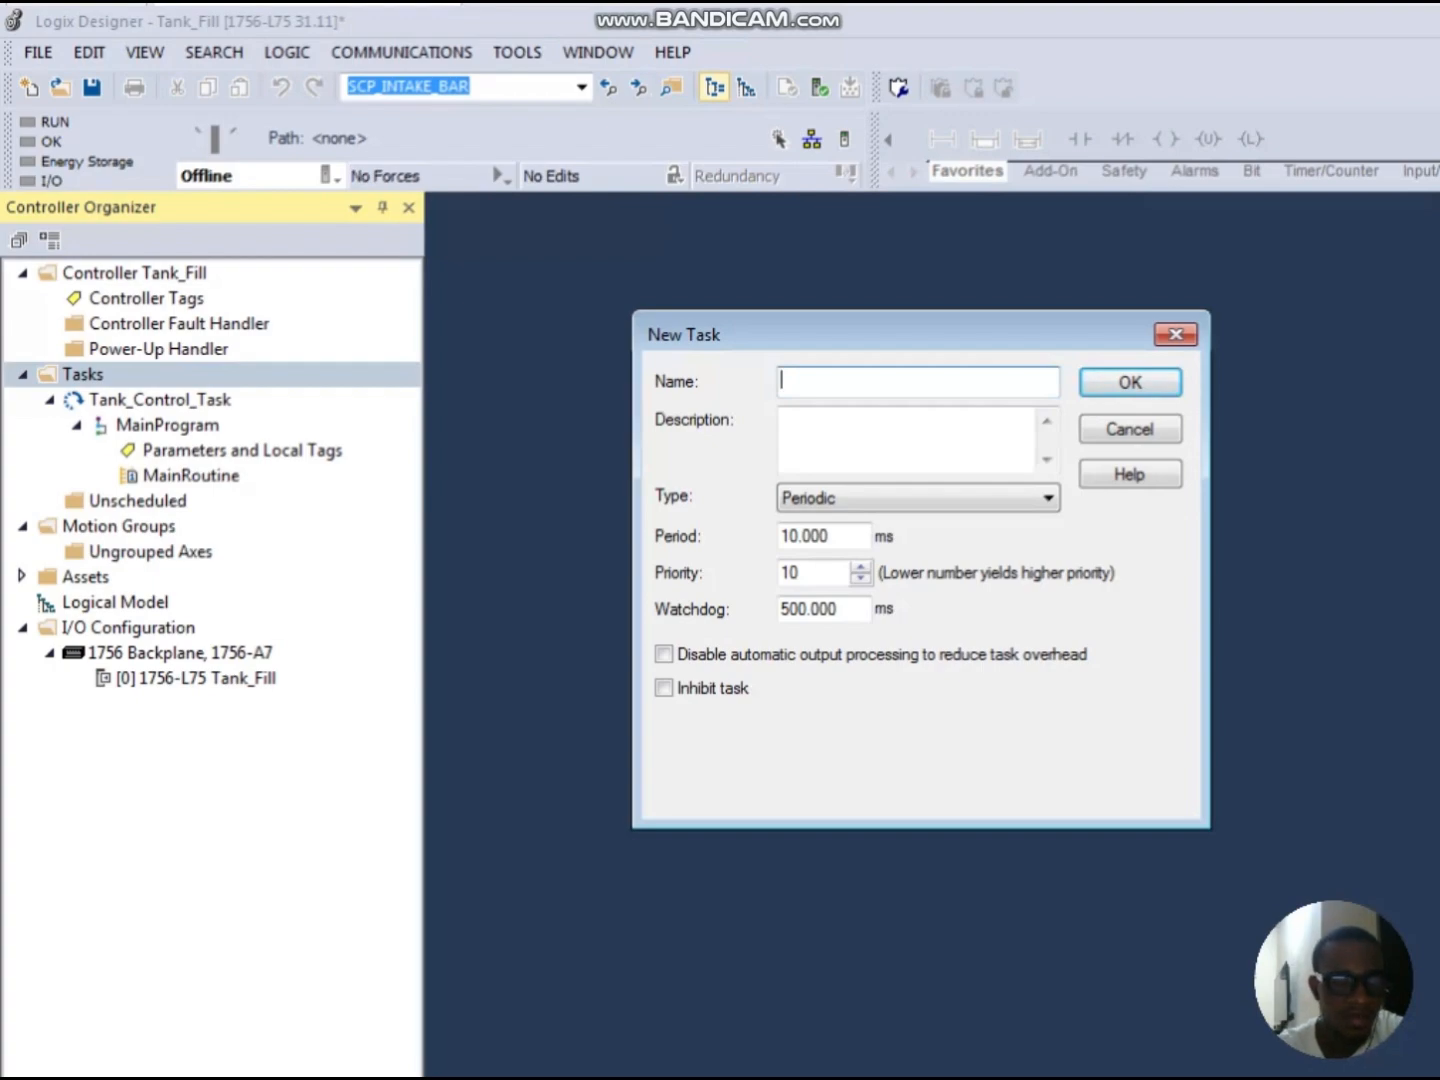
pyautogui.write('Tank')
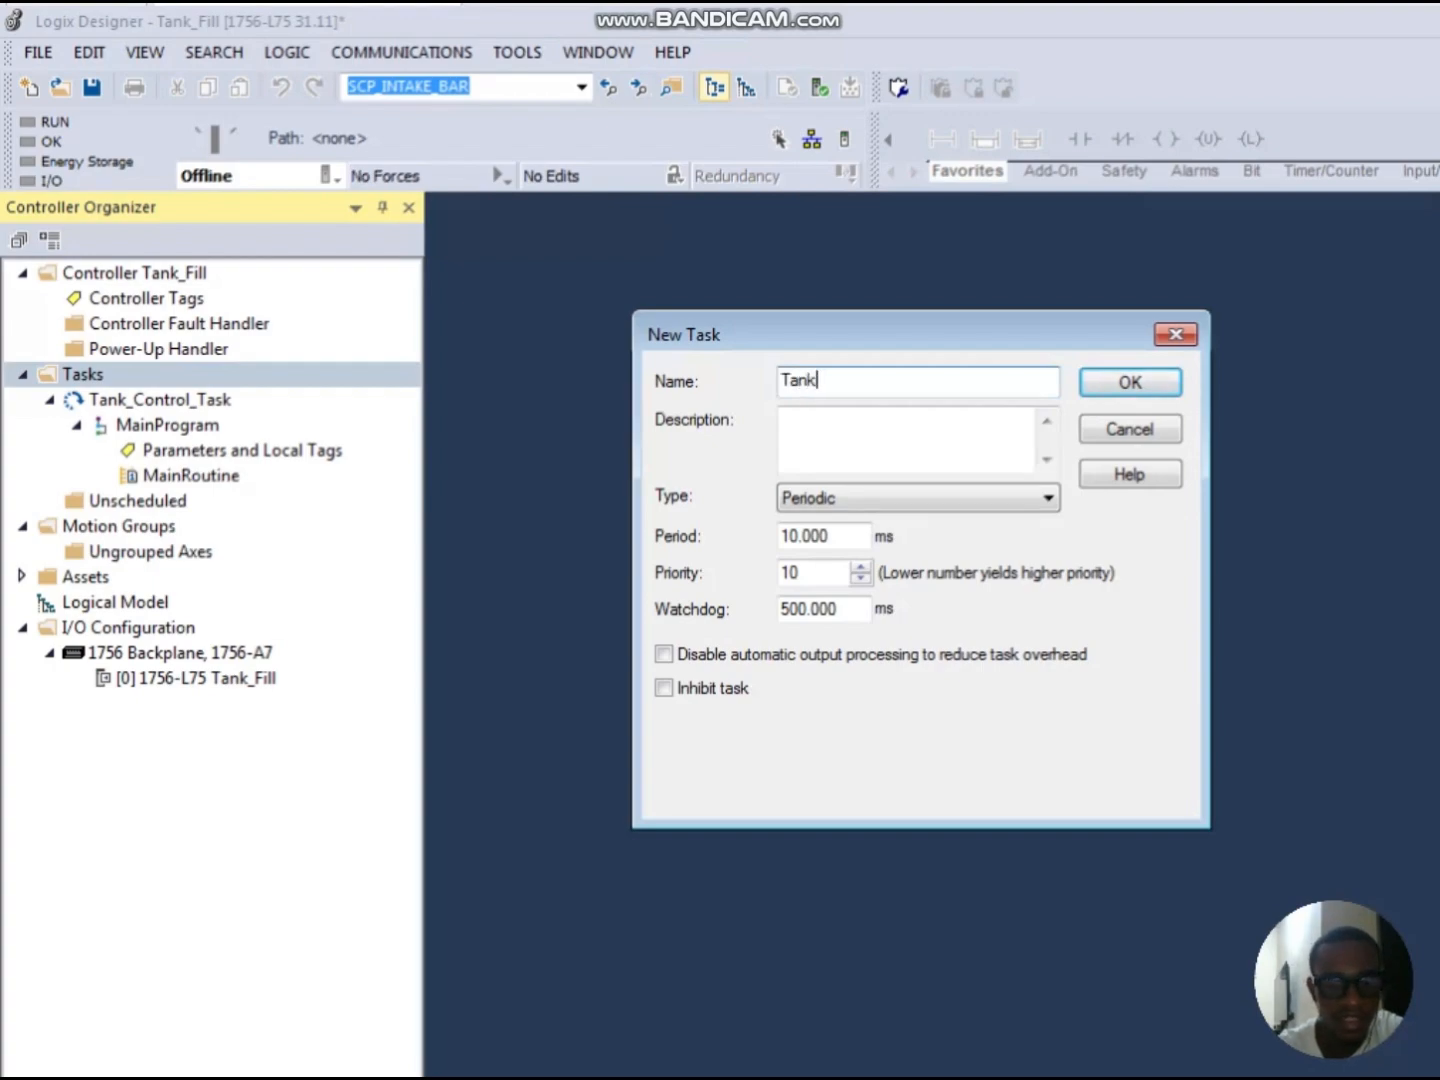
pyautogui.write('_')
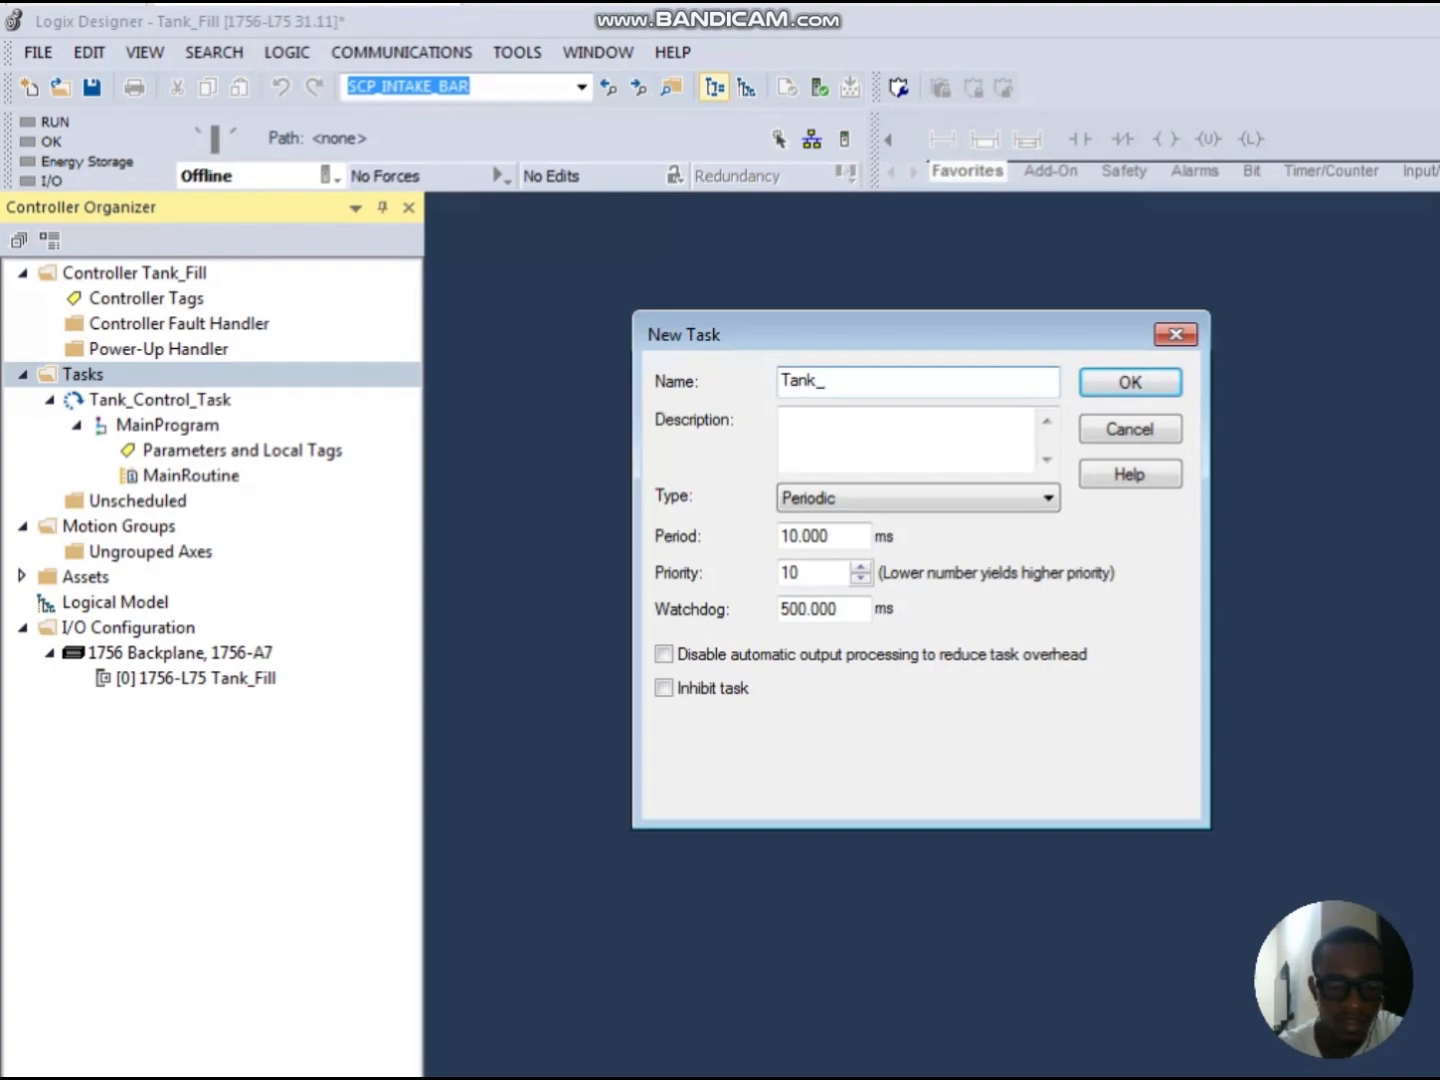
pyautogui.write('Fill')
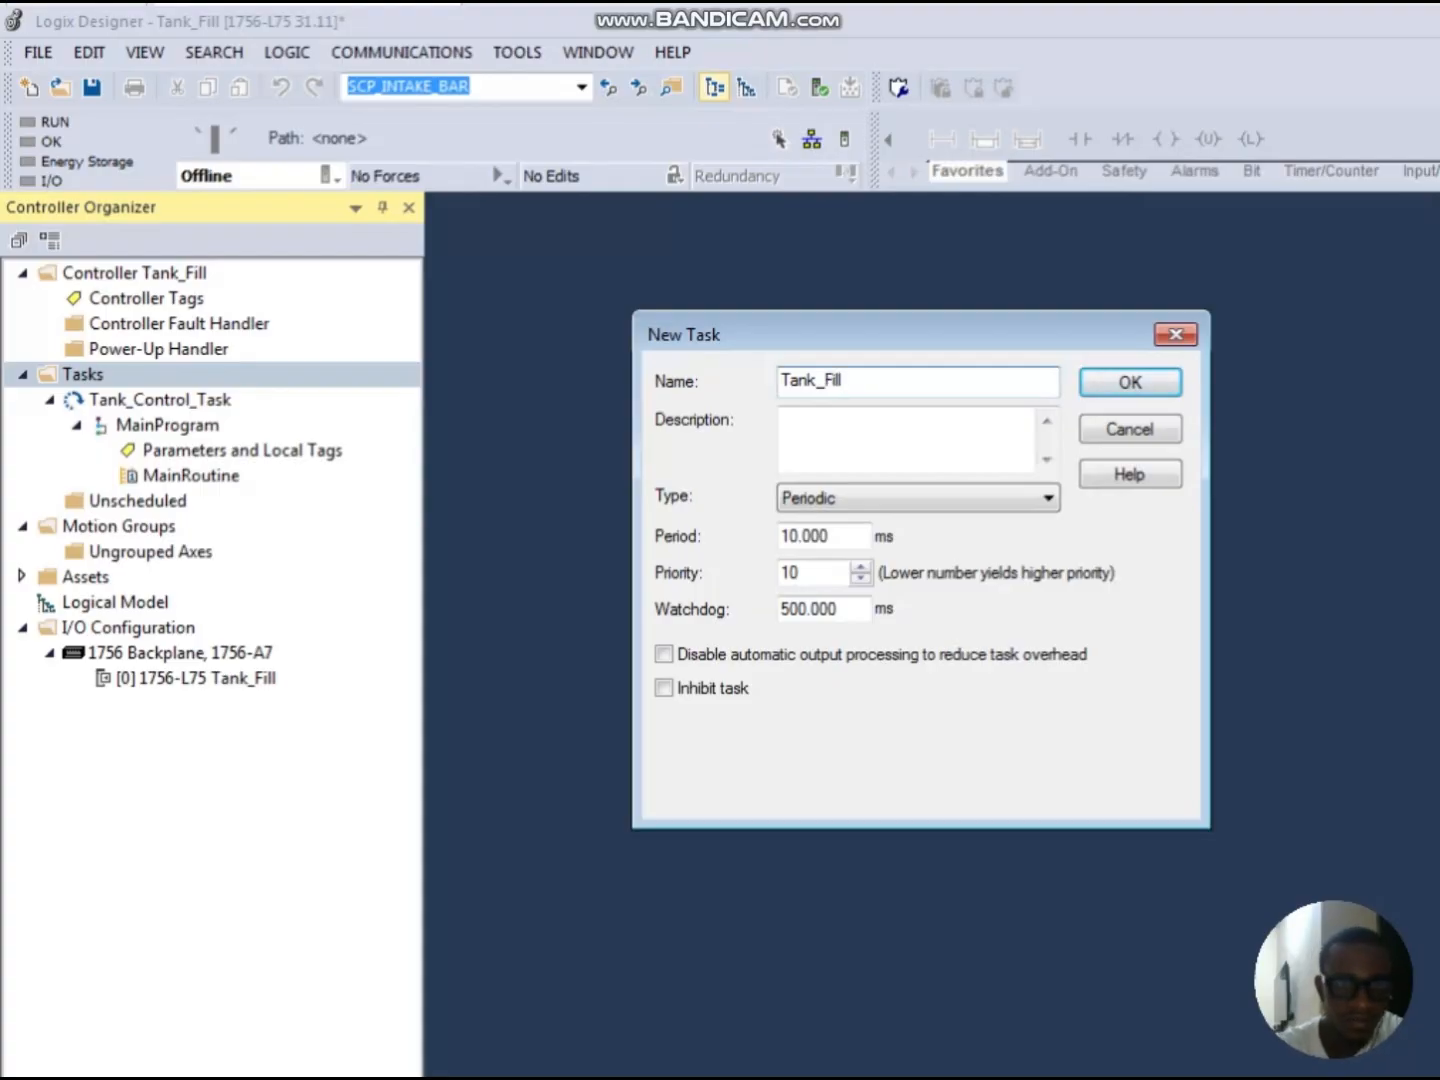
pyautogui.press('Tab')
pyautogui.press('Tab')
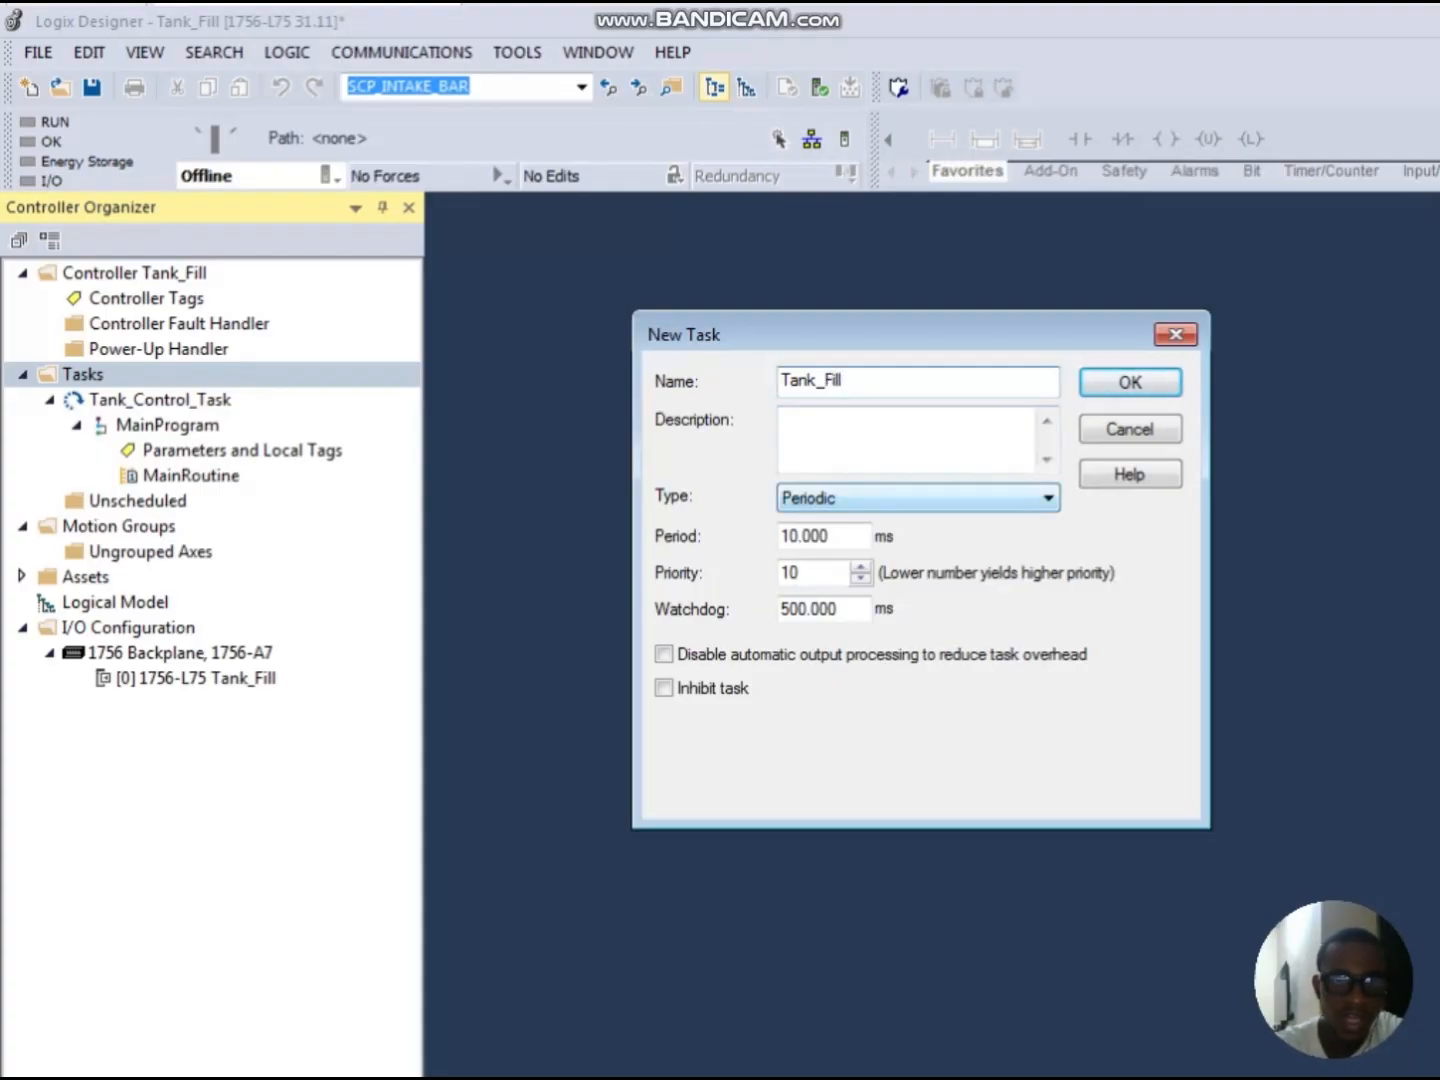
pyautogui.hotkey('alt', 'Down')
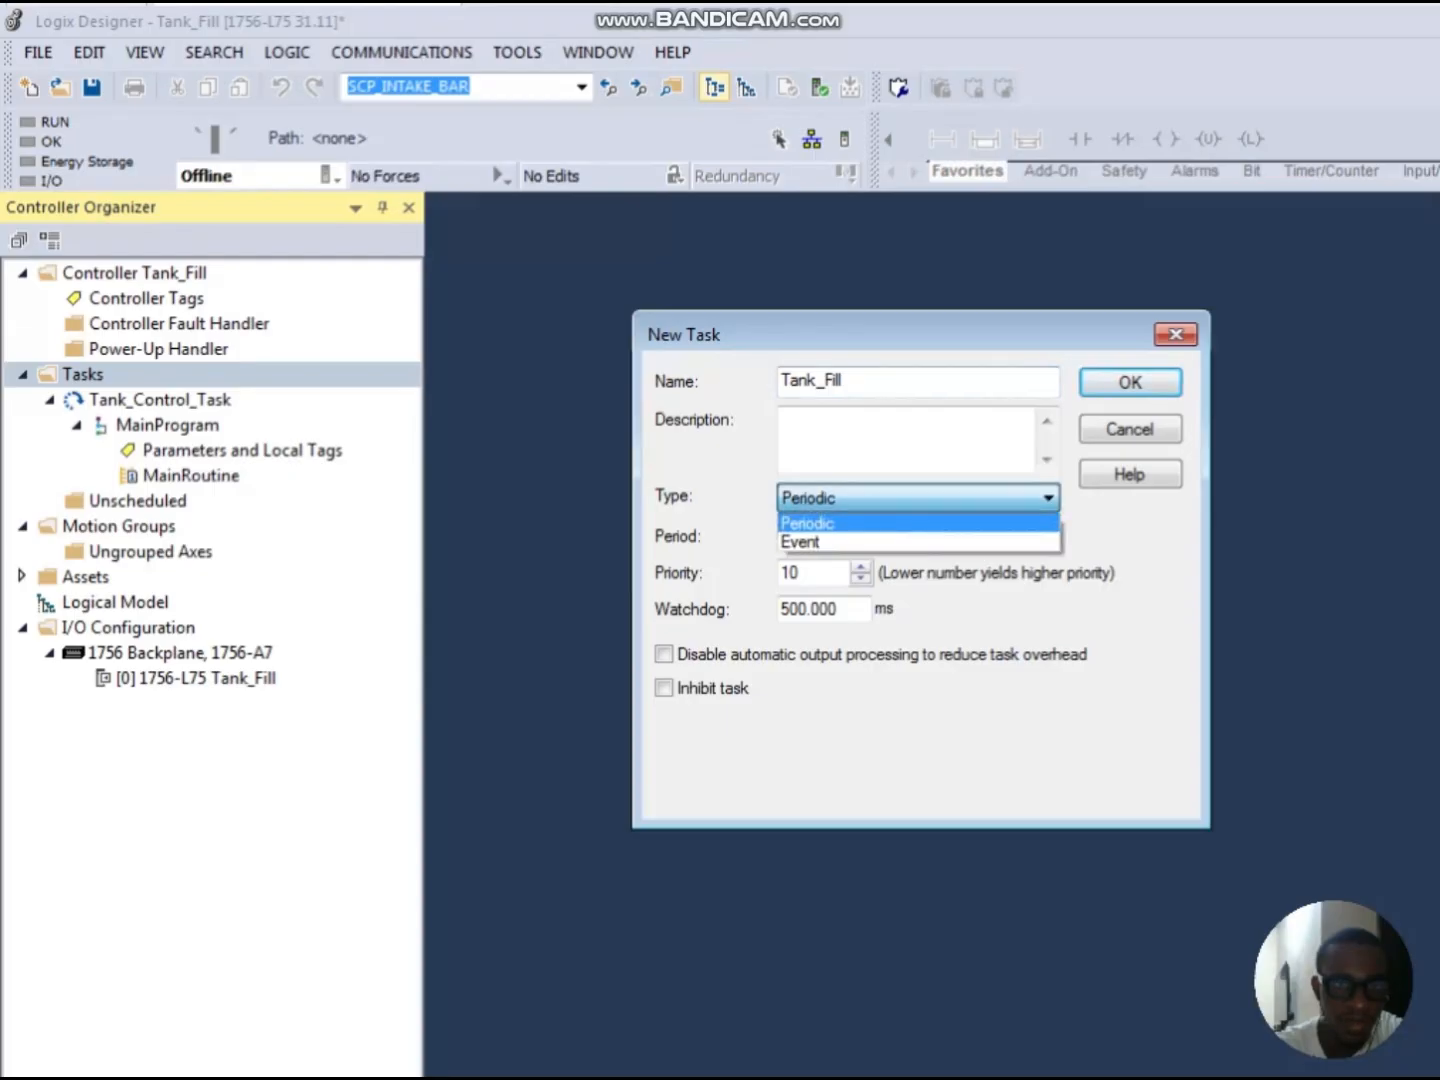
pyautogui.press('Return')
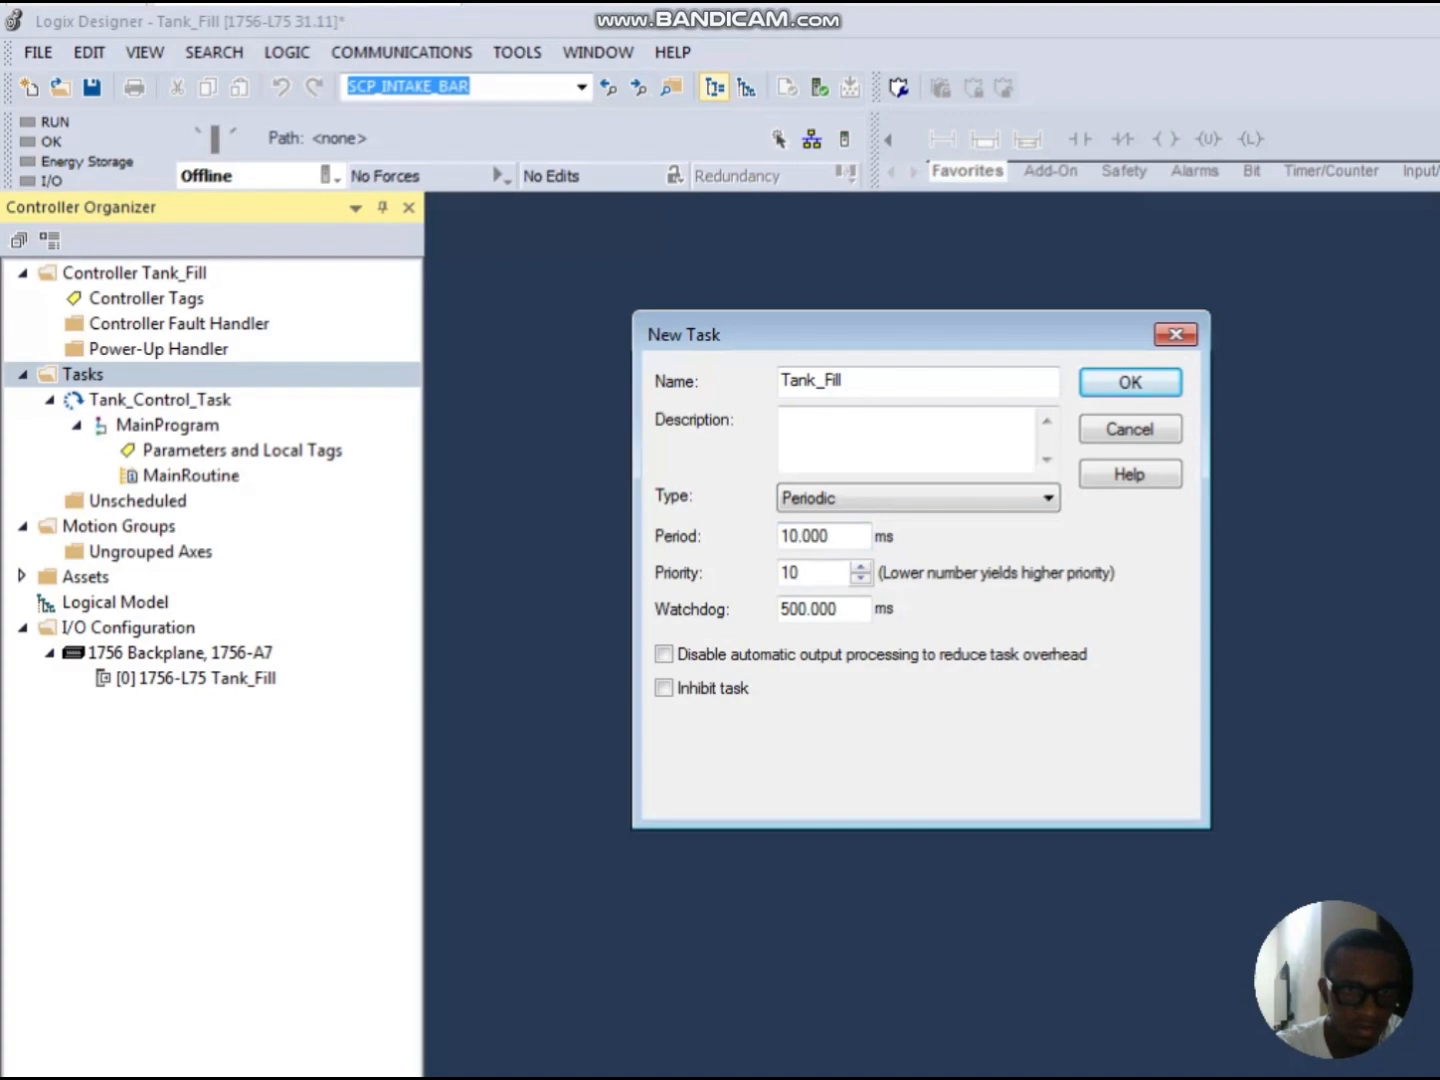
# Step: Change the new task's name to TankFill and enter "tank fill" as its description
pyautogui.press('Tab')
pyautogui.write('tank fill')
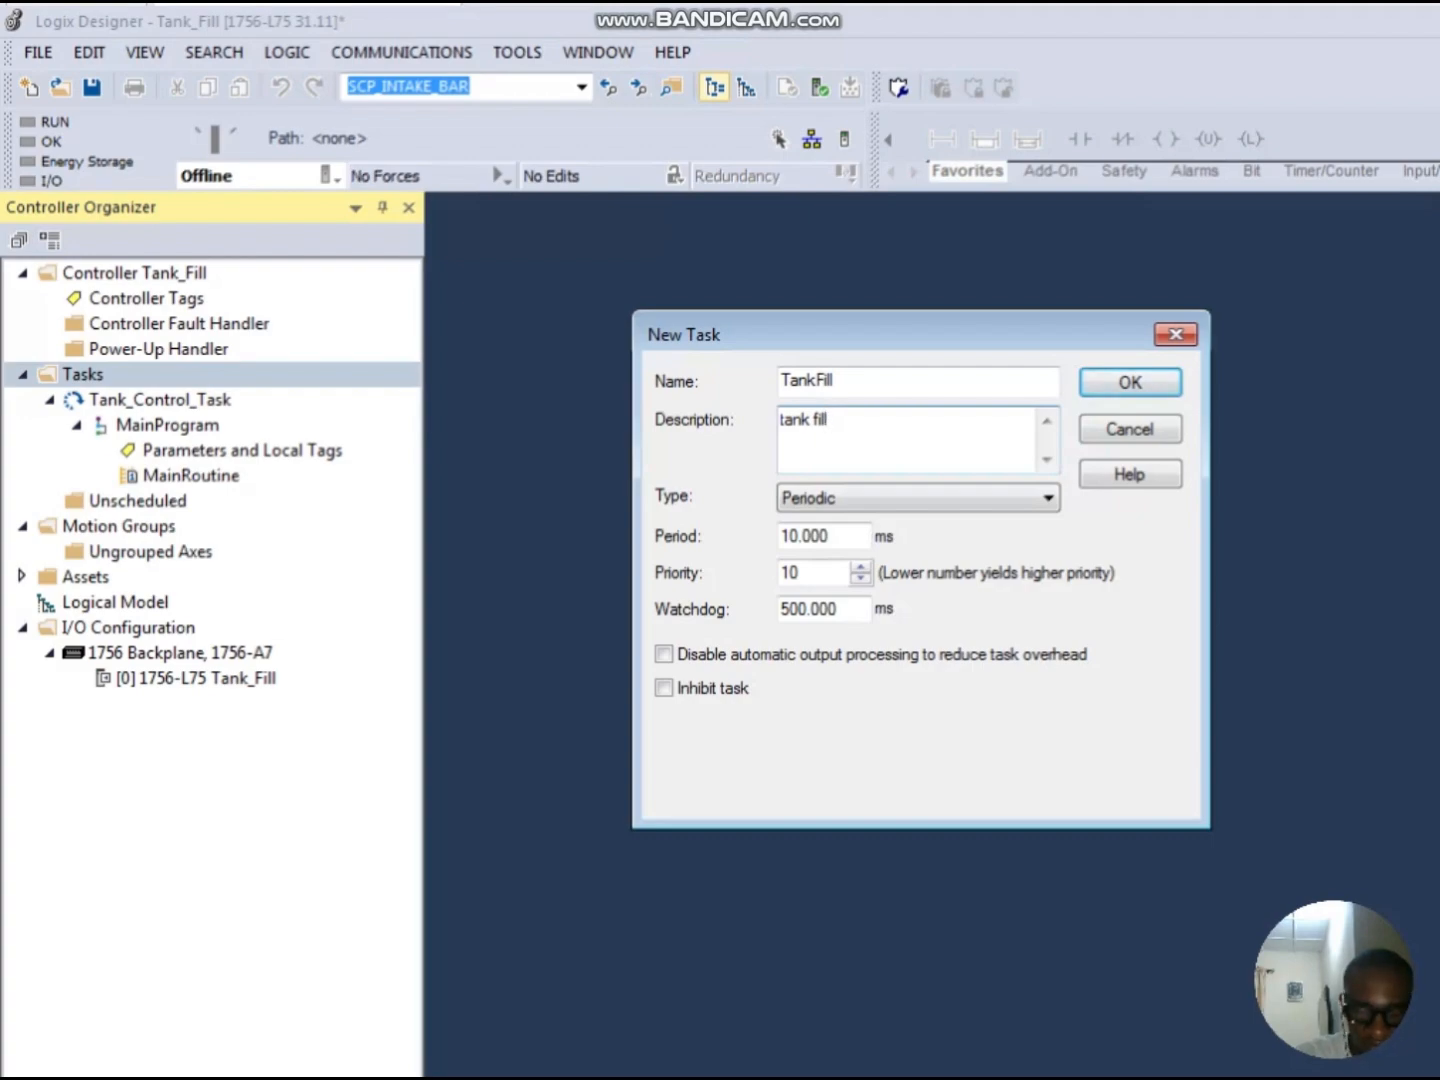
pyautogui.moveTo(748, 518)
pyautogui.mouseDown()
pyautogui.moveTo(786, 550)
pyautogui.moveTo(925, 556)
pyautogui.mouseUp()
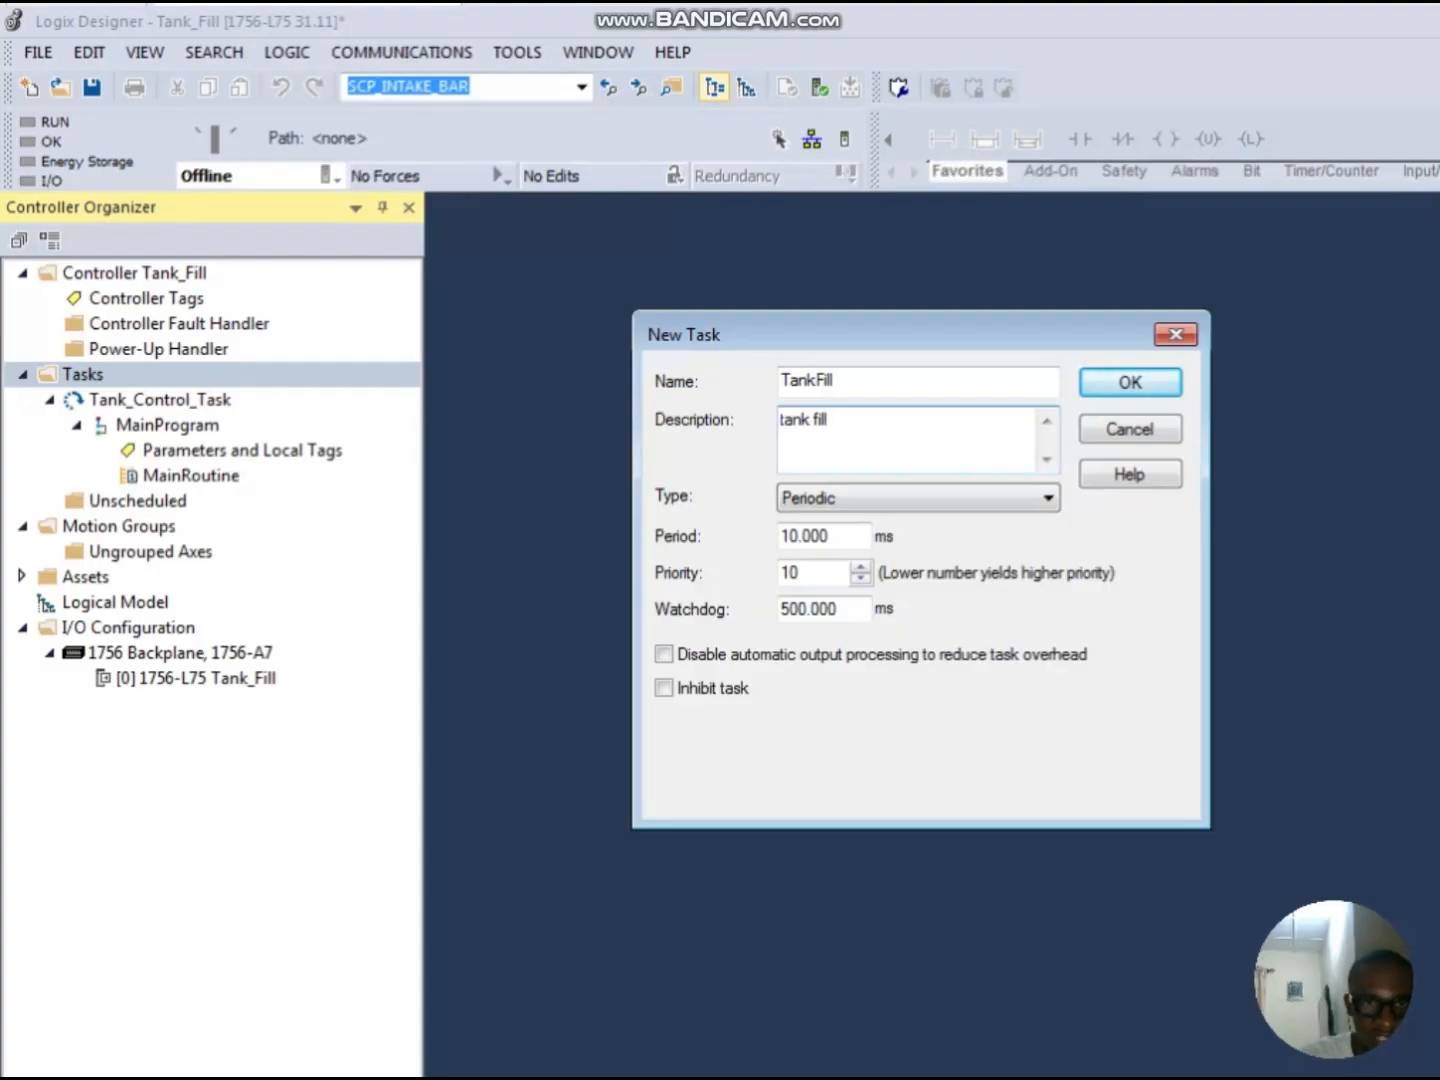
# Step: Try other priority values for the new task, going down to 1 and back up to 10
pyautogui.click(861, 567)
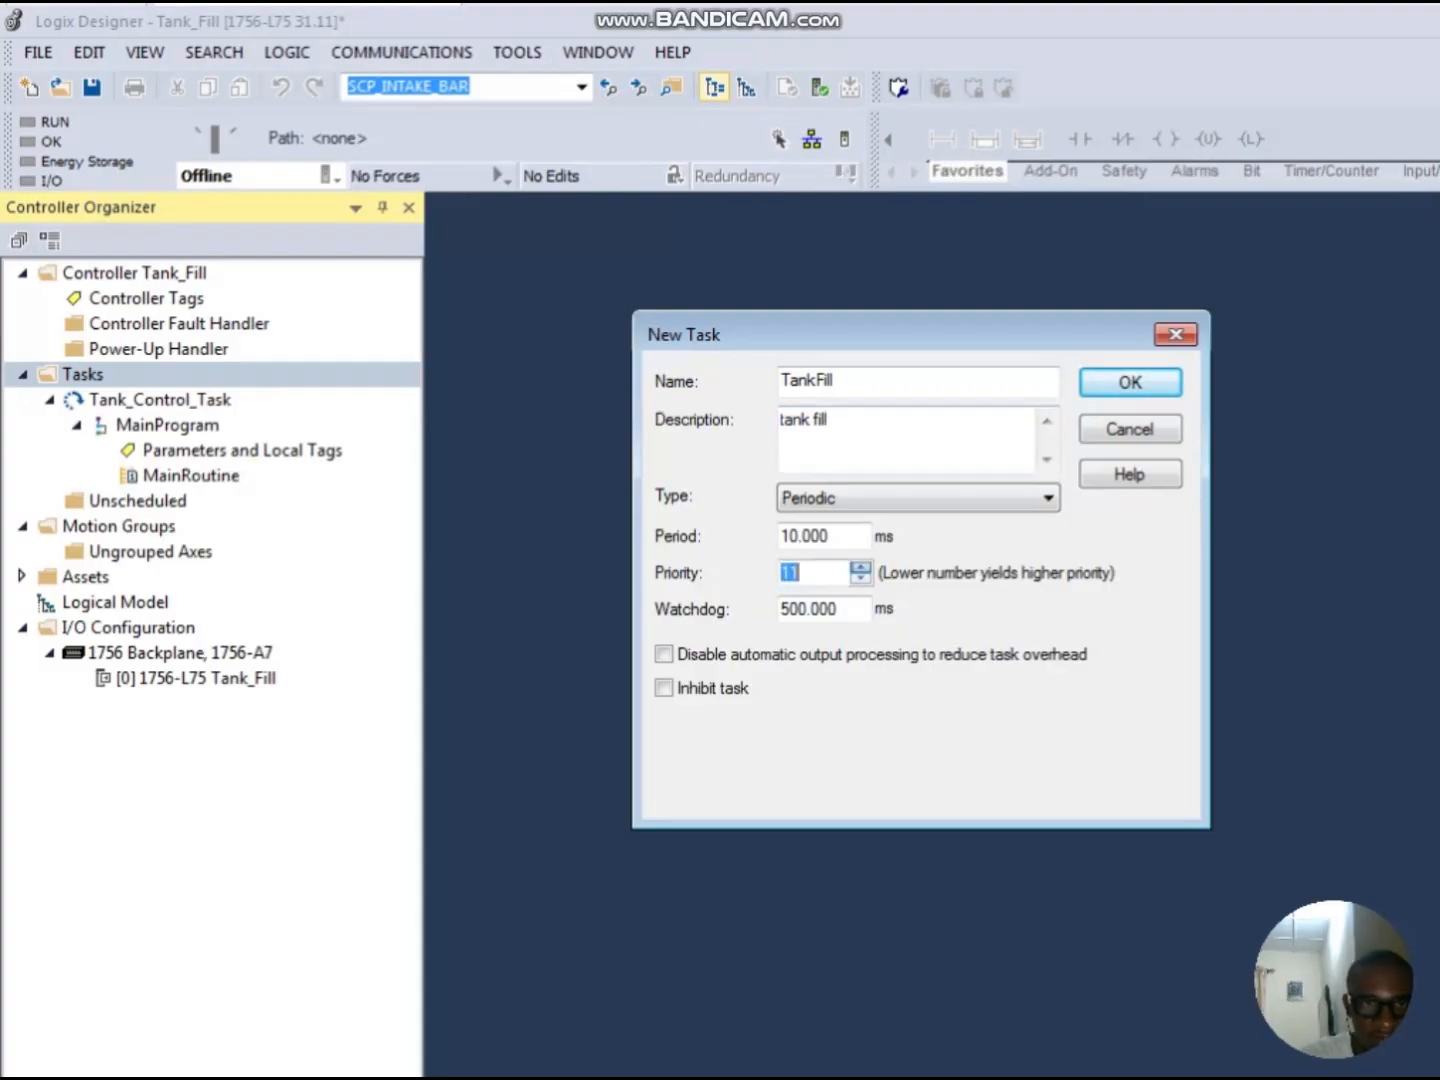
pyautogui.click(861, 567)
pyautogui.tripleClick(861, 579)
pyautogui.tripleClick(860, 579)
pyautogui.tripleClick(861, 580)
pyautogui.doubleClick(861, 579)
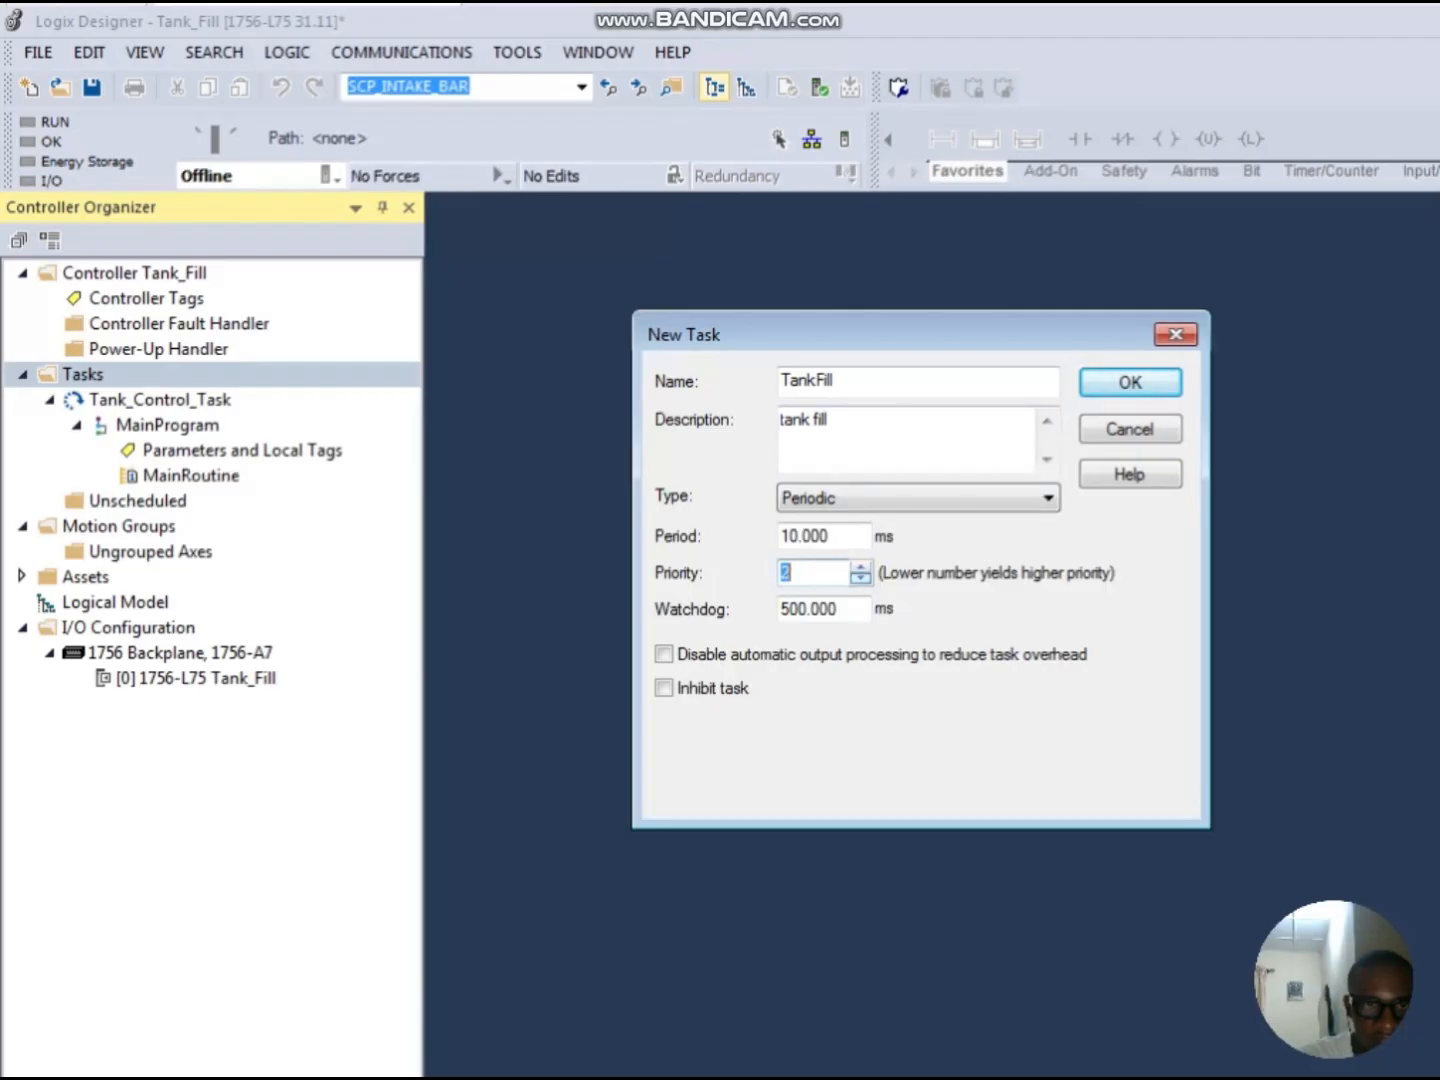
pyautogui.click(861, 579)
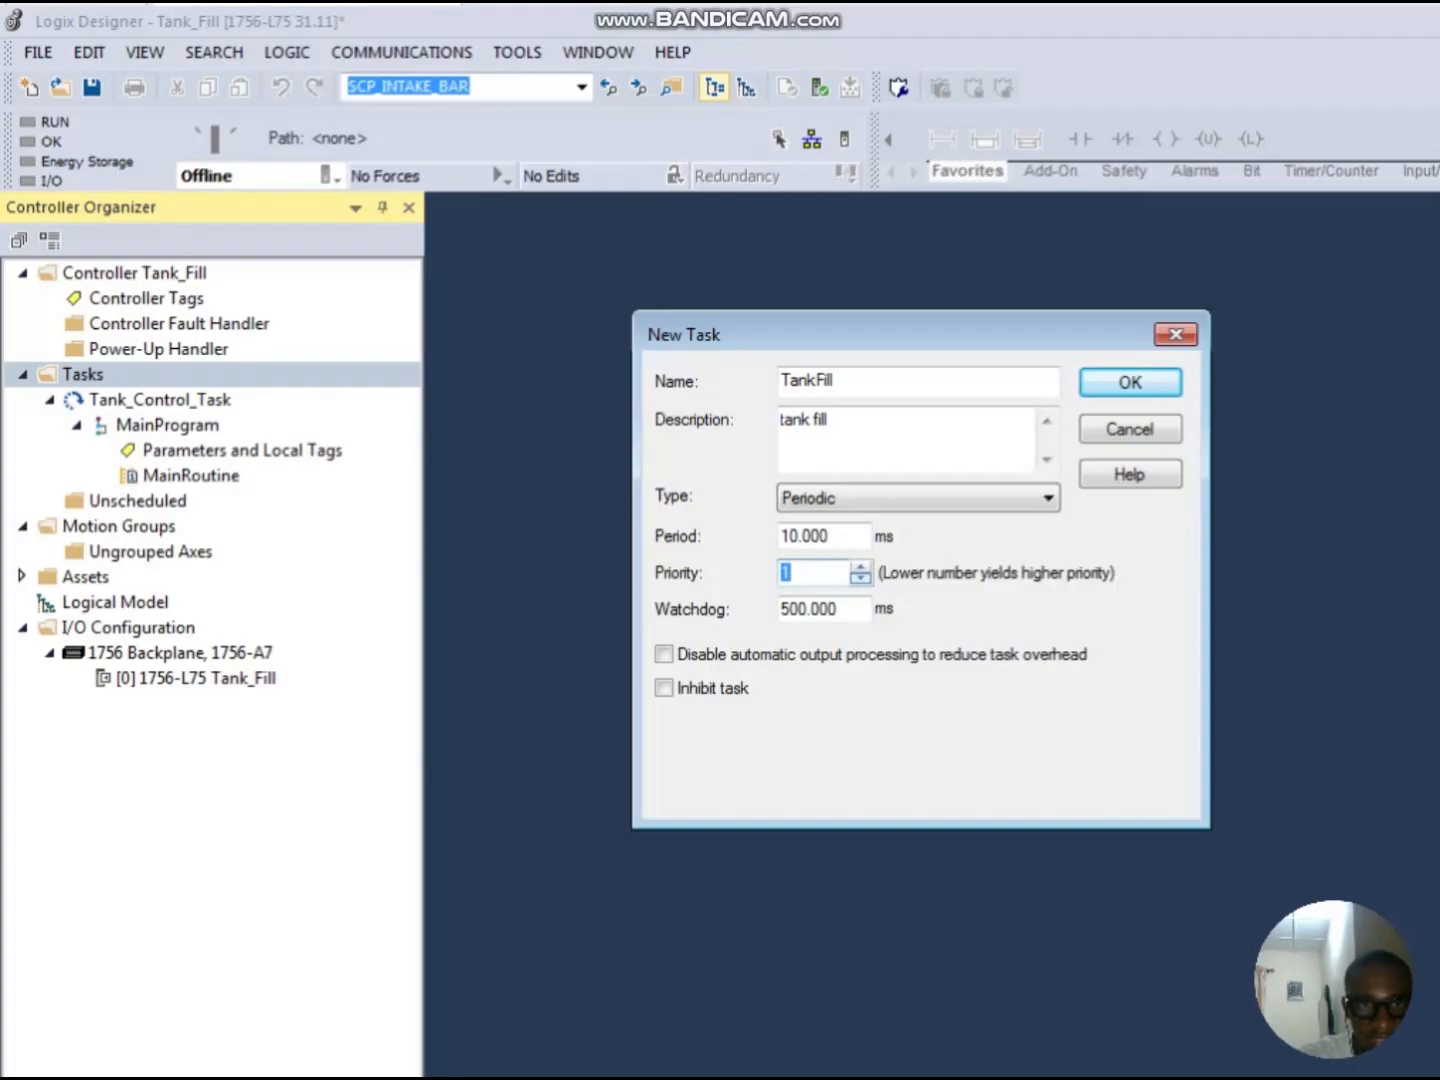
pyautogui.doubleClick(861, 567)
pyautogui.tripleClick(861, 567)
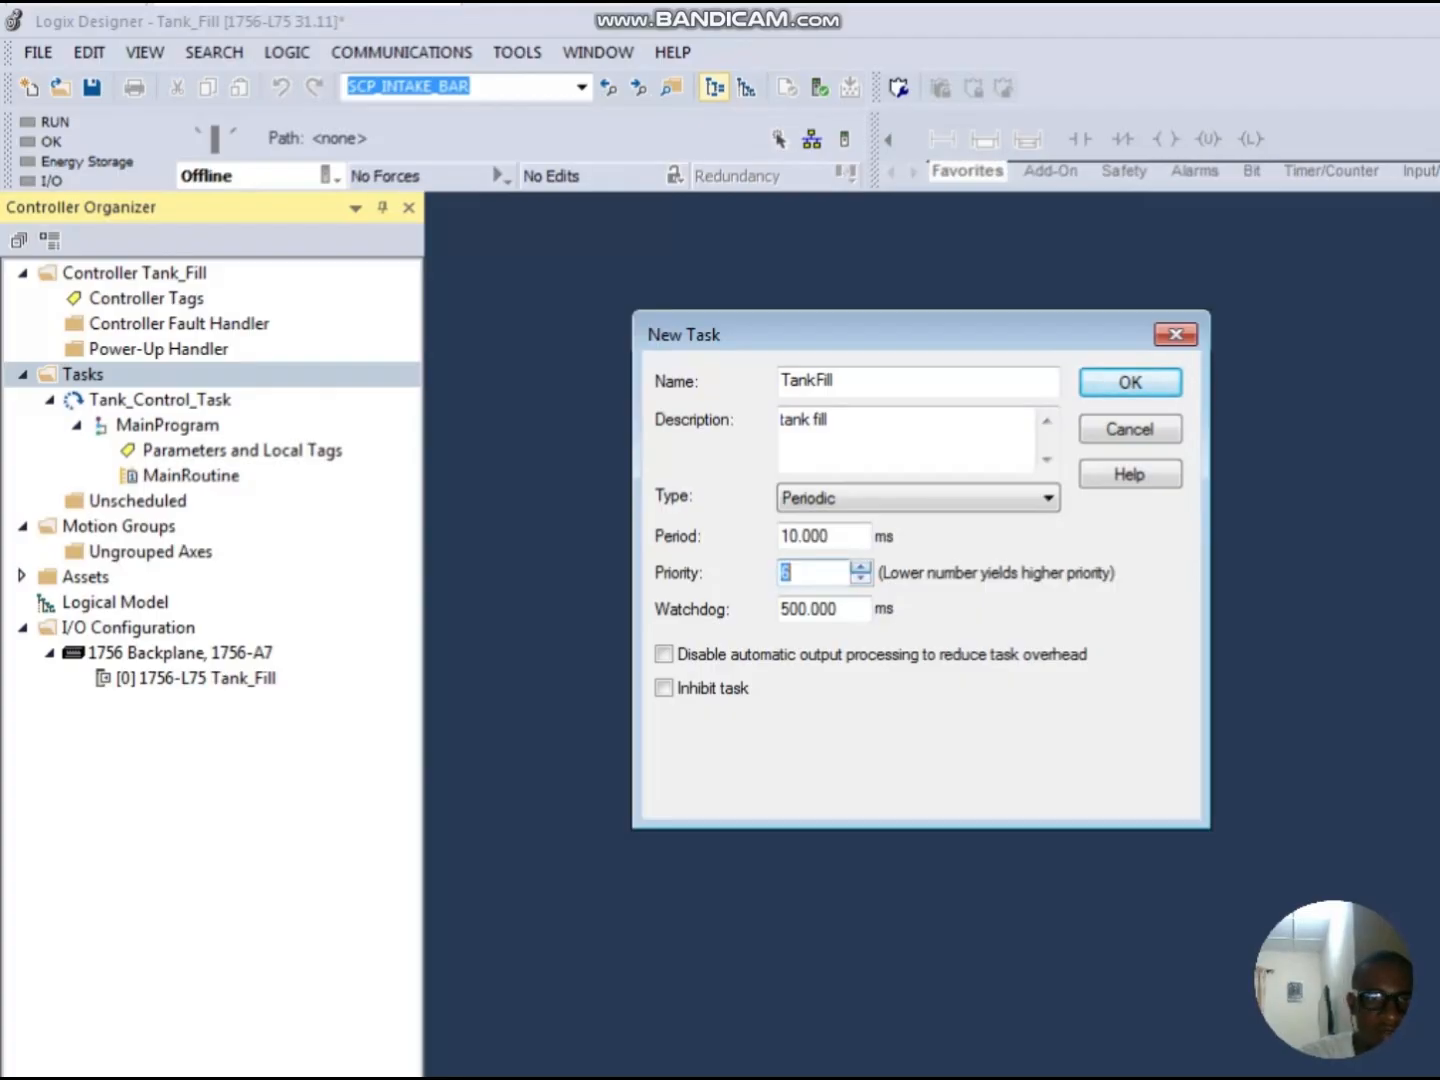
pyautogui.tripleClick(860, 567)
pyautogui.click(860, 567)
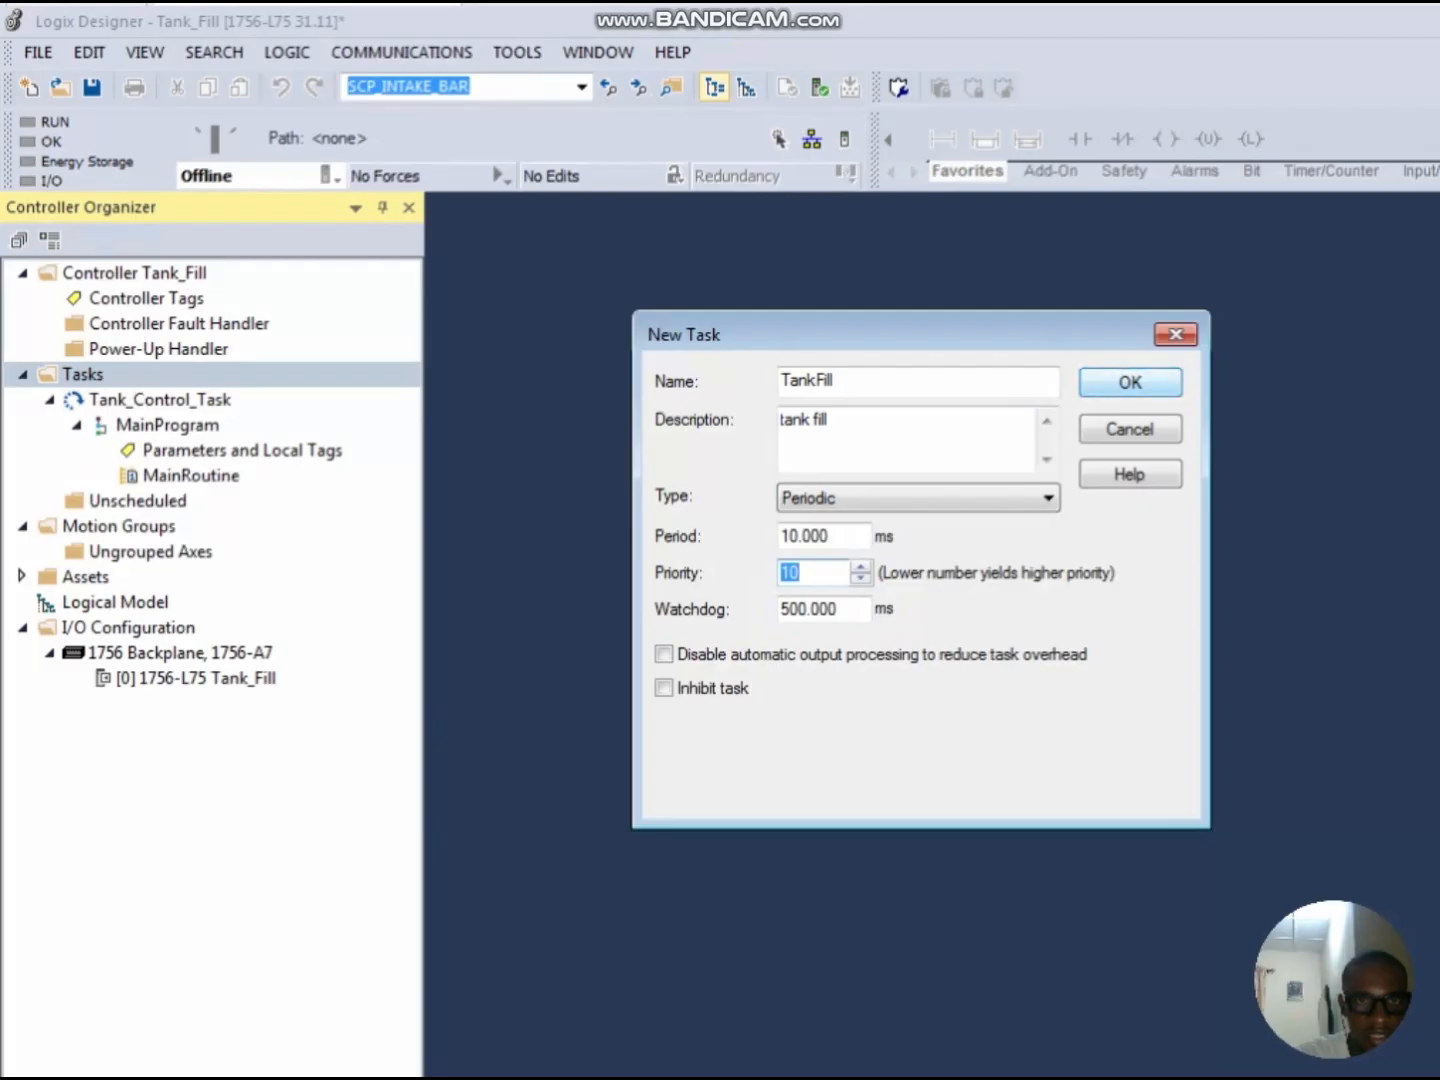
# Step: Create the periodic TankFill task with the entered settings
pyautogui.press('Return')
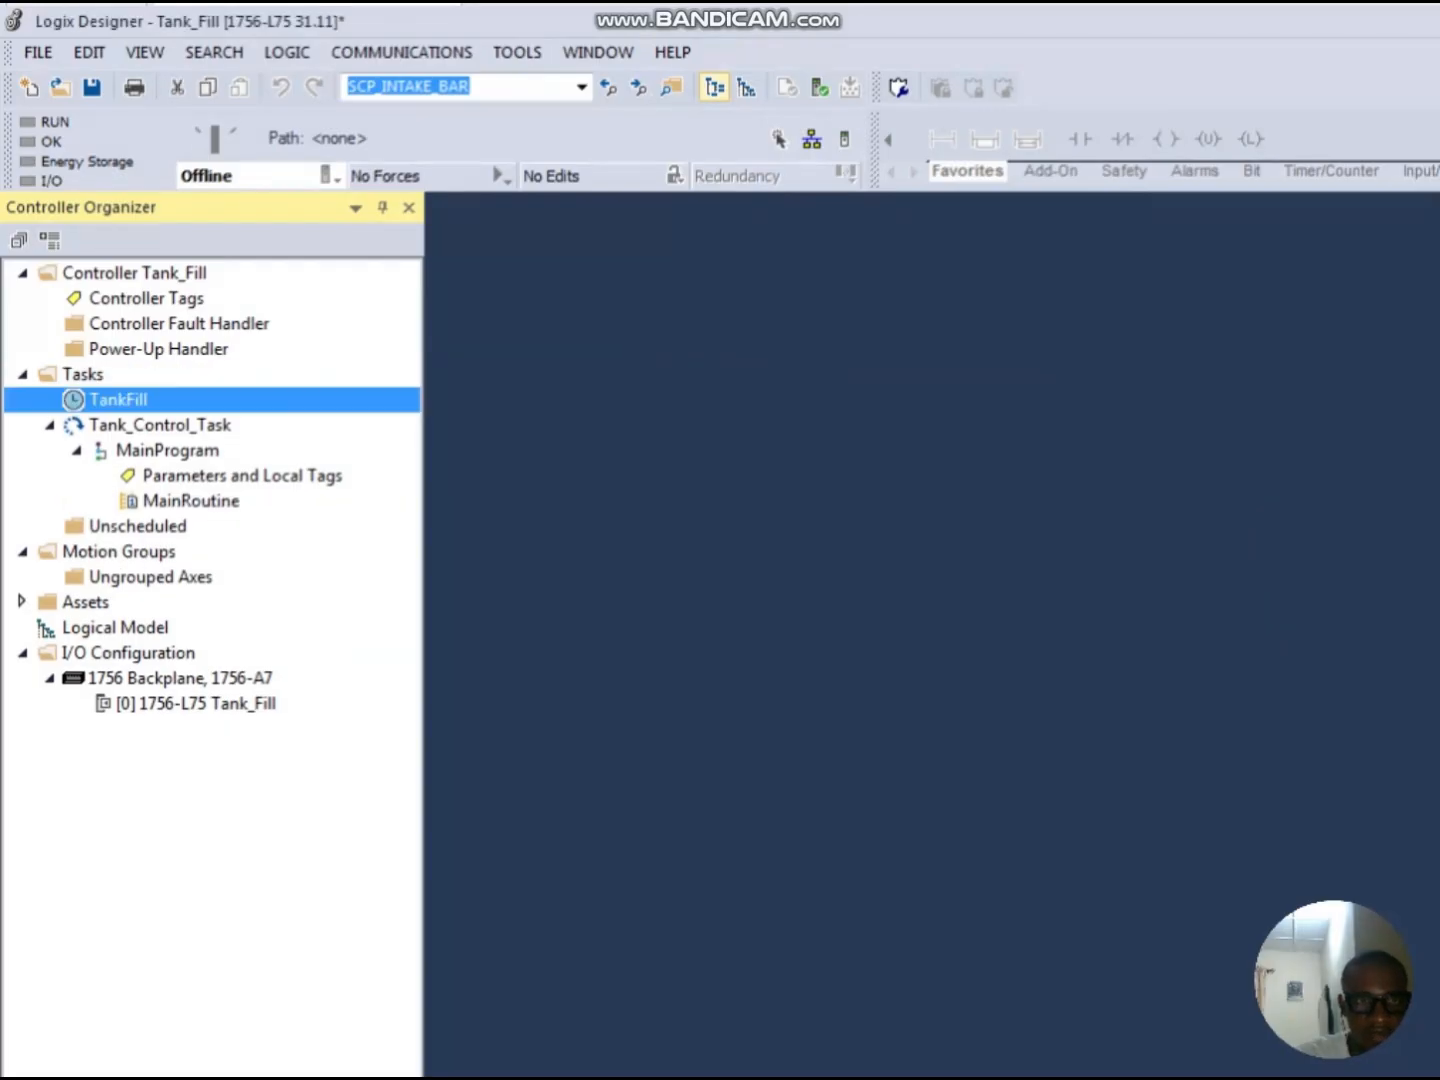